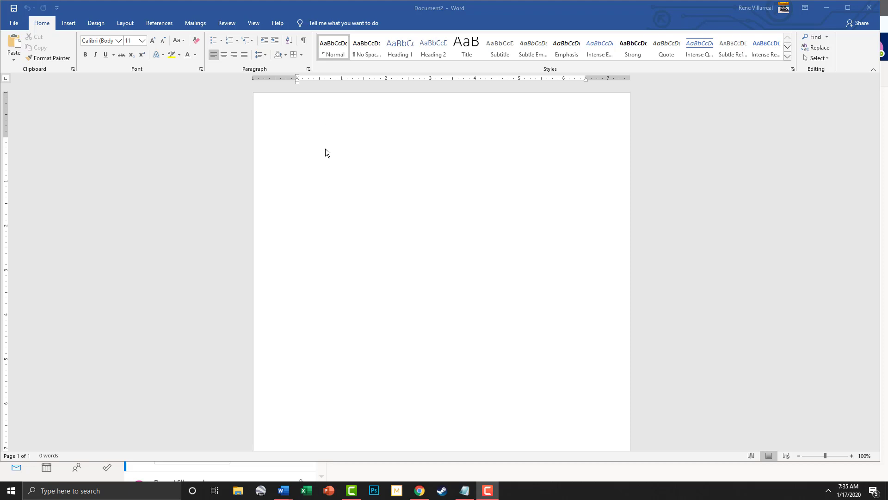
# Put the author's name on the header's left and January 17, 2020 on its right
pyautogui.doubleClick(334, 106)
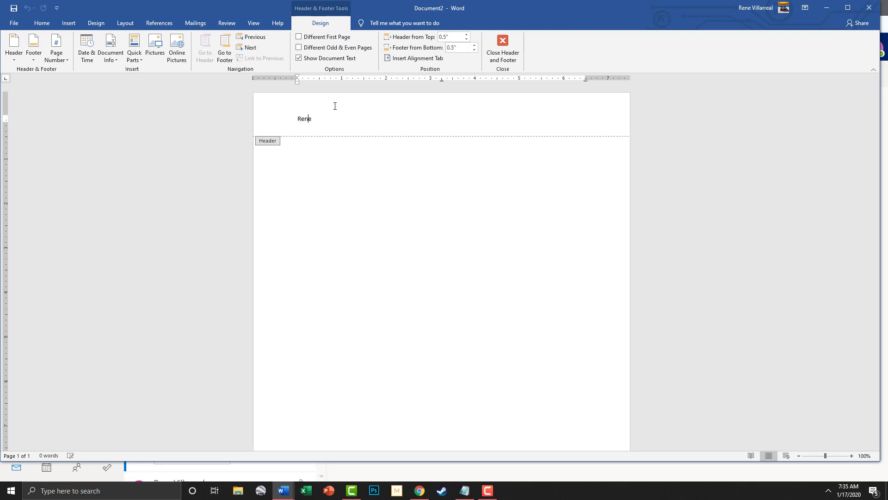
pyautogui.press('Tab')
pyautogui.write('January')
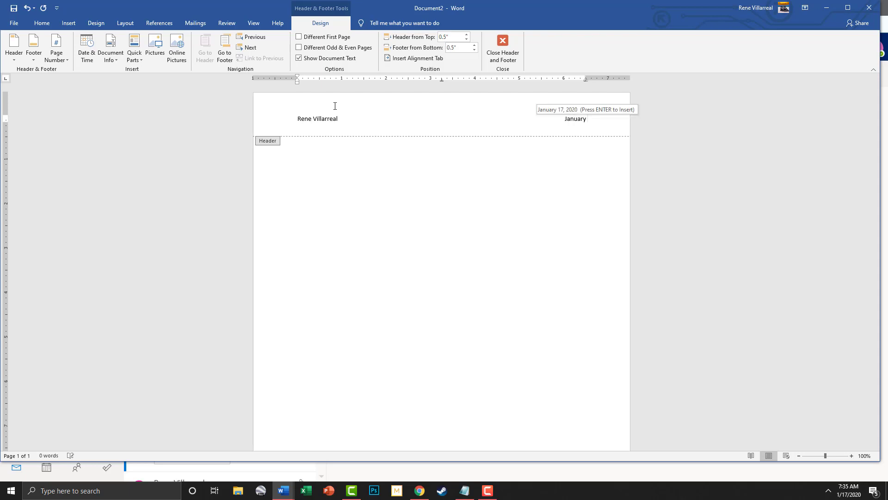
pyautogui.press('Return')
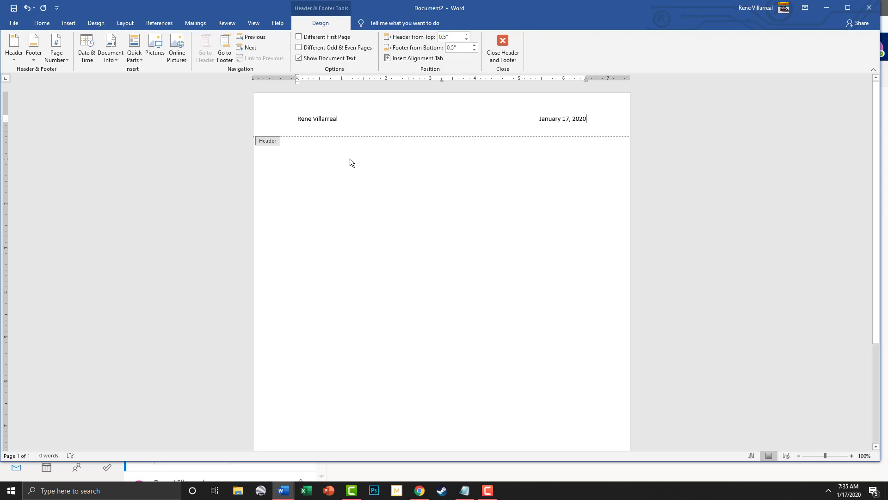
# Add the body title 'Zebra', centred at 24 pt, with a new paragraph after it
pyautogui.doubleClick(396, 214)
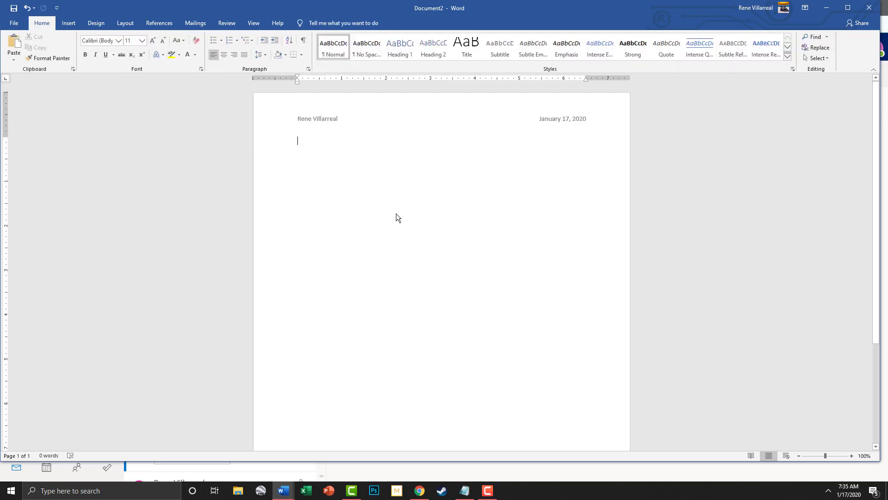
pyautogui.write('Z')
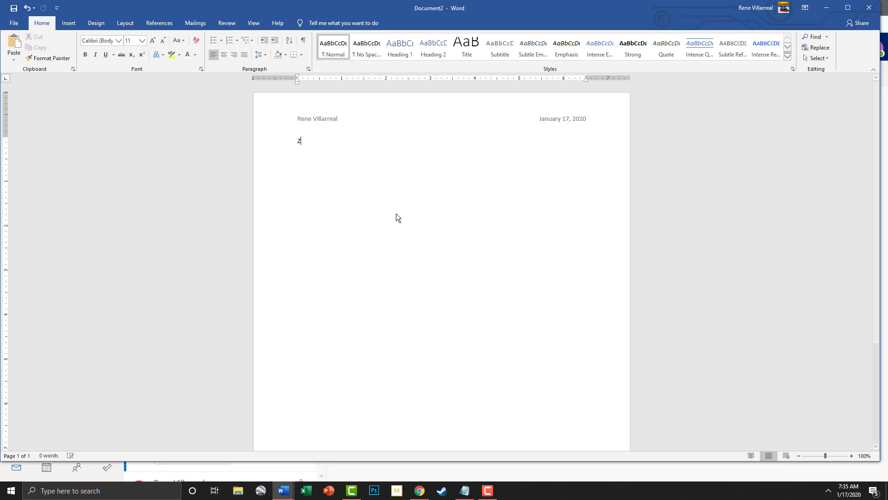
pyautogui.write('ebra')
pyautogui.moveTo(317, 141); pyautogui.dragTo(284, 142)
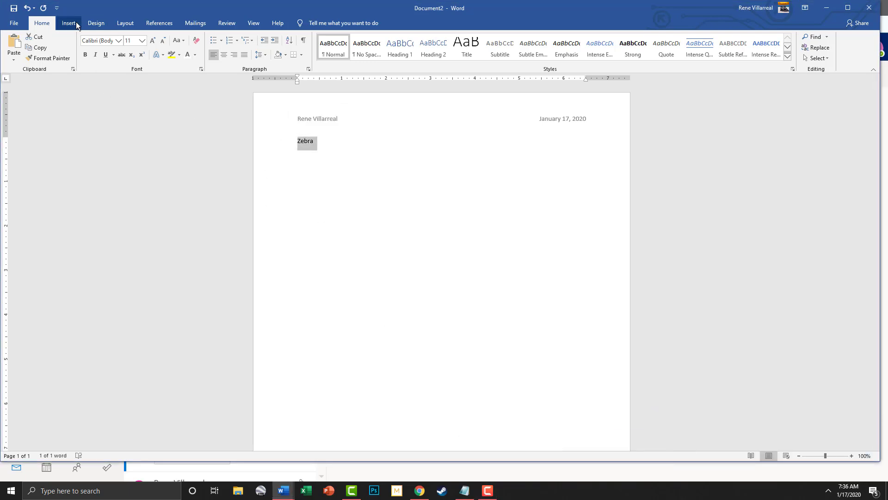
pyautogui.click(224, 55)
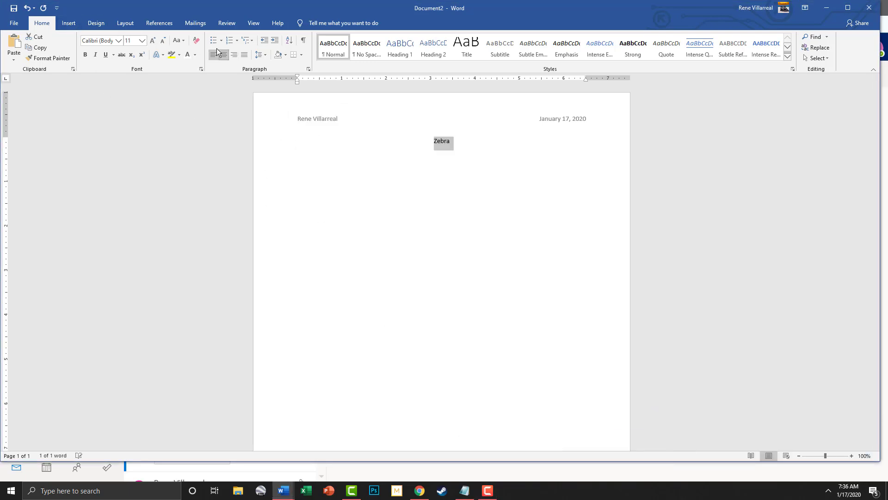
pyautogui.click(142, 40)
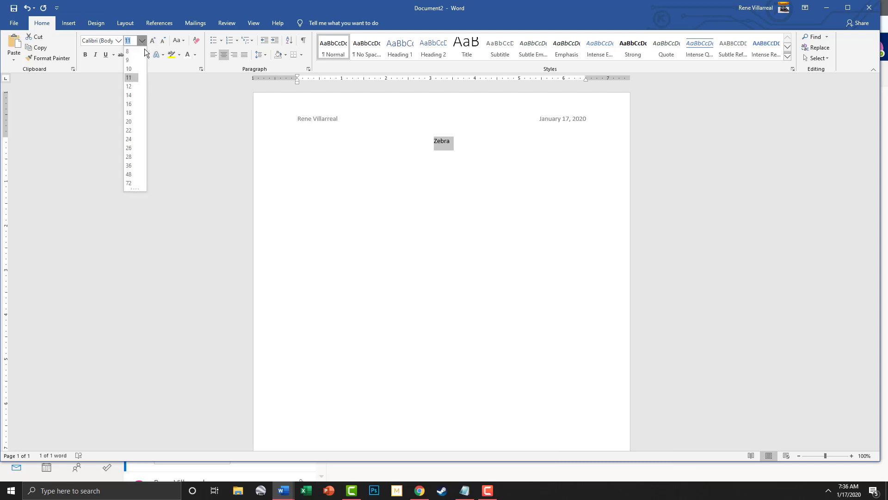
pyautogui.click(132, 140)
pyautogui.click(466, 145)
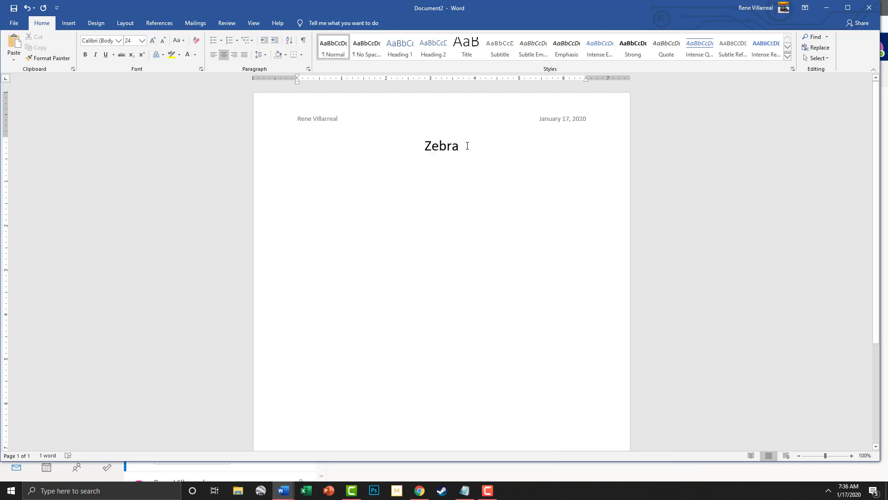
pyautogui.press('Return')
# Make the new empty line left-aligned with 14 pt text
pyautogui.click(215, 56)
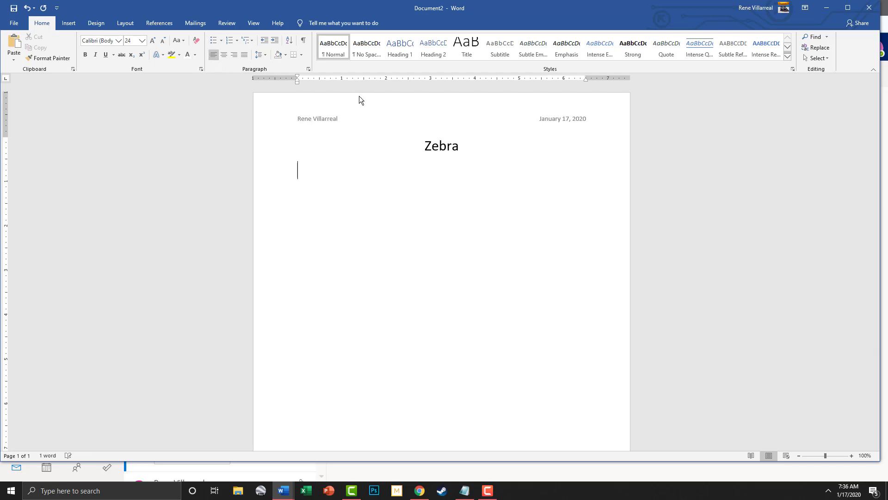
pyautogui.click(144, 43)
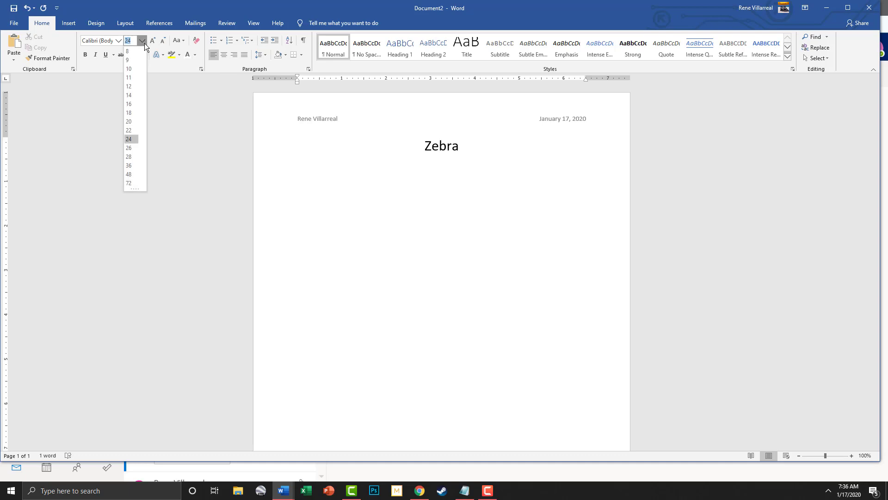
pyautogui.click(129, 95)
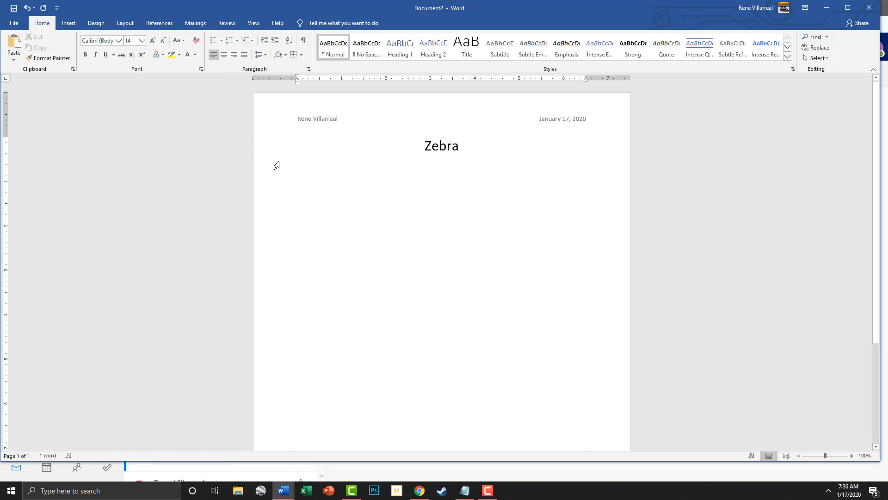
# Copy the three zebra paragraphs from Notepad and paste them below the title
pyautogui.click(490, 496)
pyautogui.click(868, 422)
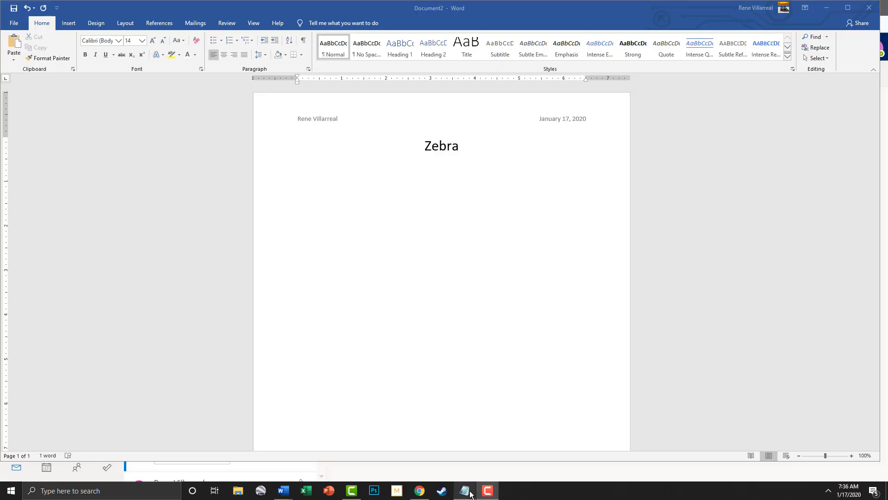
pyautogui.moveTo(471, 482)
pyautogui.click(489, 491)
pyautogui.write('Zebra travel in large herds, and often mingle with other wildlife, such as wildebeest. The stripes help protect the animal by providing camouflage; when they stand close to one another, it is difficult for predators to see where one zebra begins and another ends. We will see many zebra while we are on Safari, Herds made up of tens of thousands of zebra have been known to migrate across the Serengeti plains. A zebra may look like a stocky pony, but it is a wild animal and will fight fiercely when it must.')
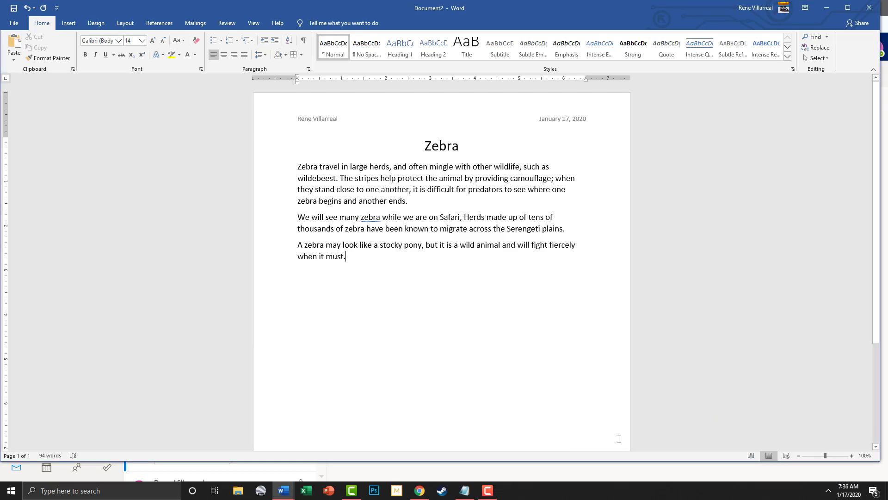
pyautogui.click(489, 495)
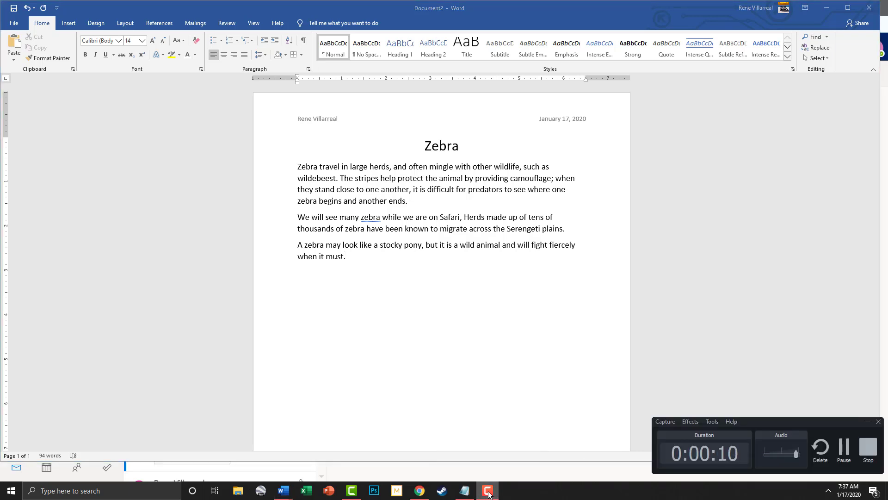
pyautogui.click(489, 494)
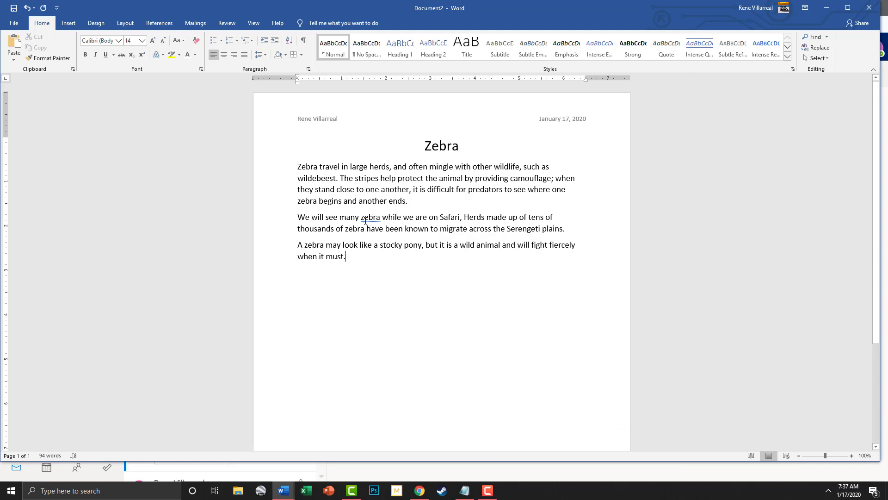
# Ignore Once both flagged 'zebra' words, leaving the cursor after 'must.'
pyautogui.rightClick(370, 218)
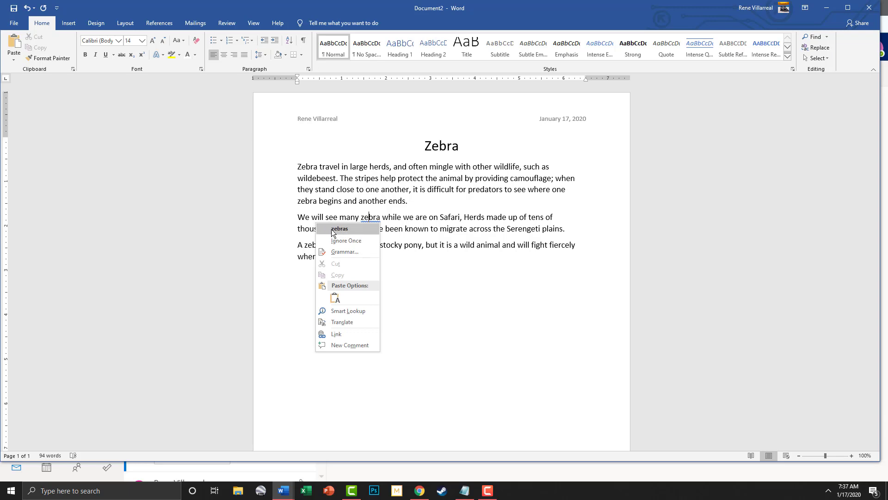
pyautogui.click(358, 240)
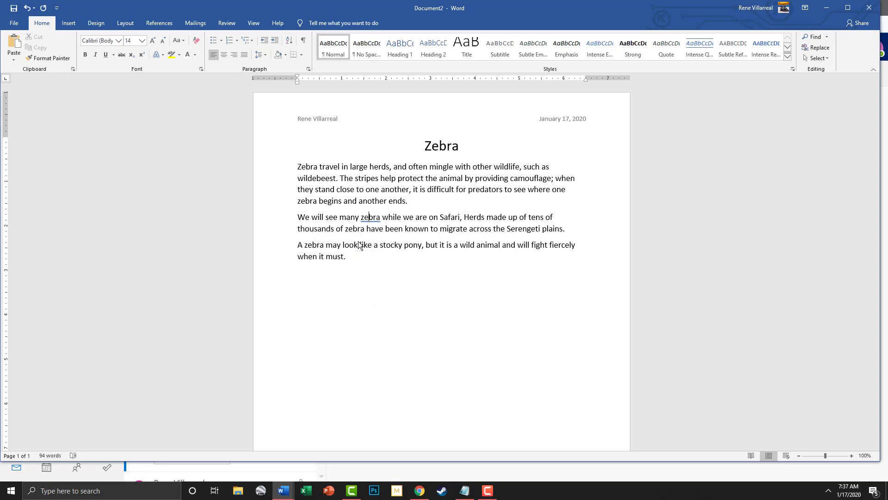
pyautogui.rightClick(357, 233)
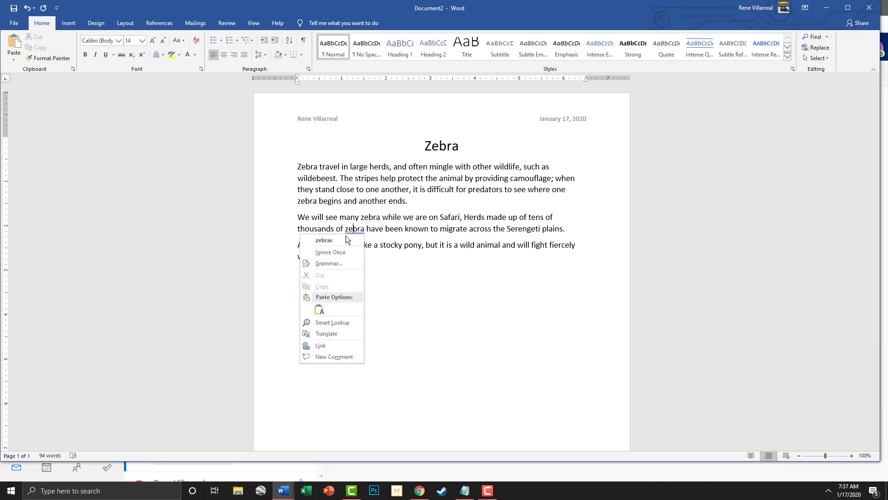
pyautogui.click(340, 253)
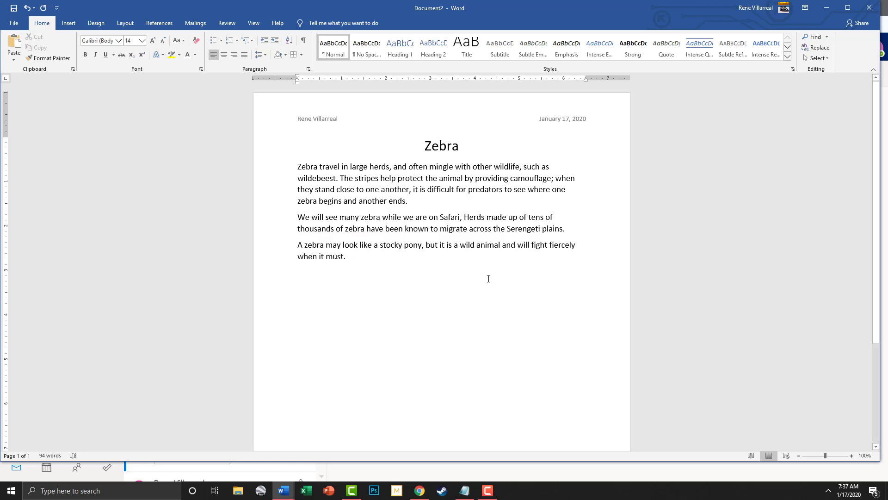
pyautogui.click(390, 255)
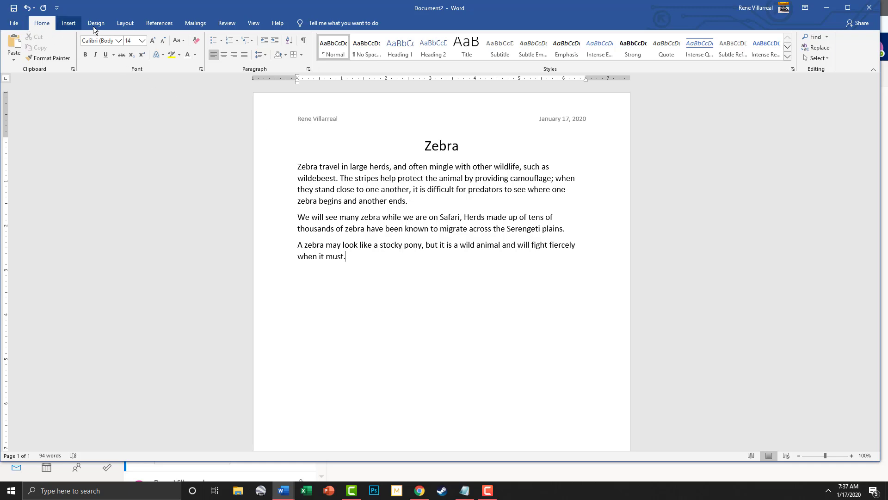
# Search Online Pictures for zebras and insert the group-of-zebras photo with its credit
pyautogui.click(69, 23)
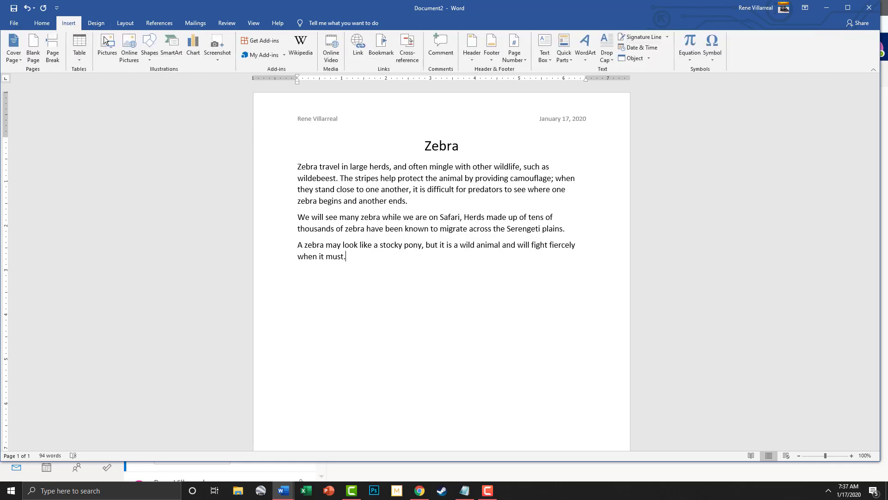
pyautogui.click(132, 54)
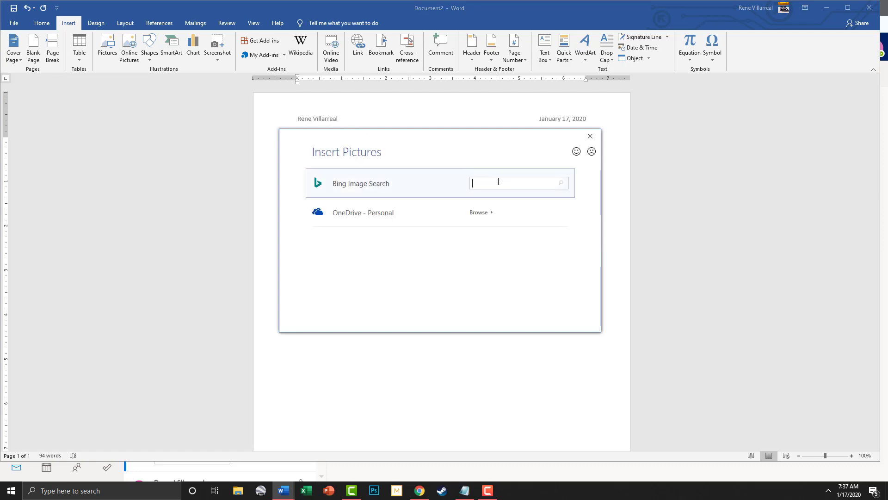
pyautogui.write('zebras')
pyautogui.press('Return')
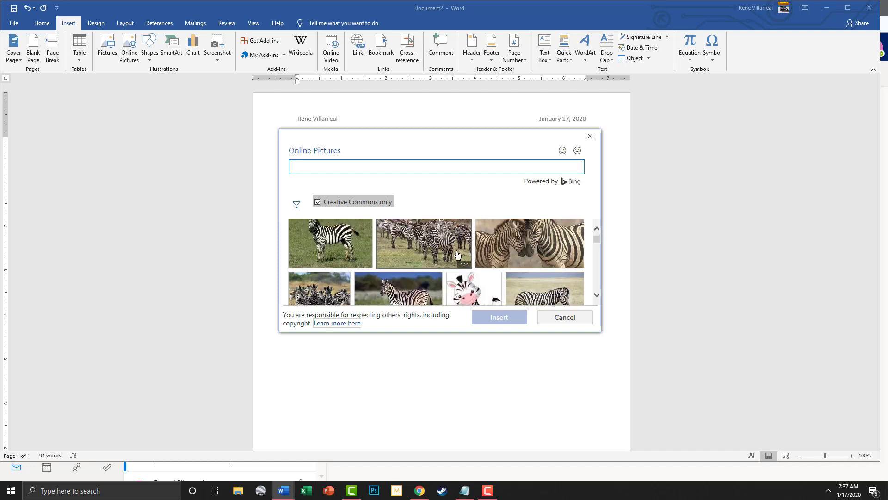
pyautogui.scroll(-3, 456, 255)
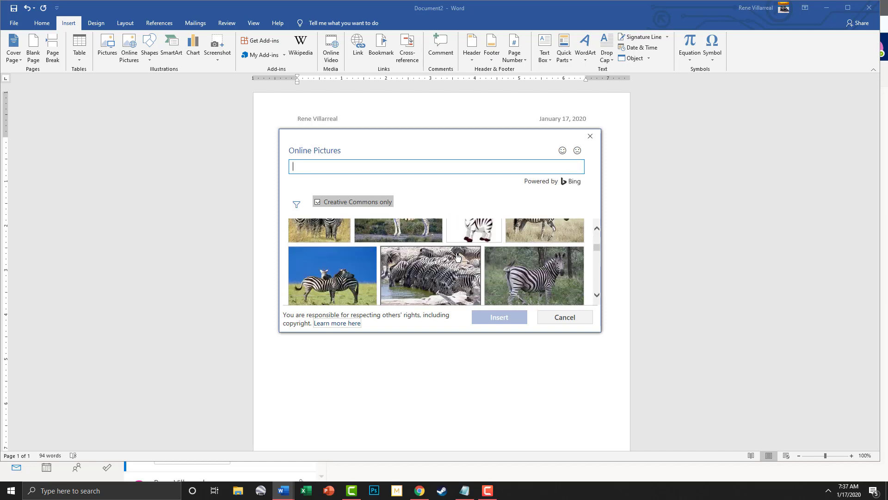
pyautogui.scroll(-1, 457, 255)
pyautogui.scroll(3, 456, 256)
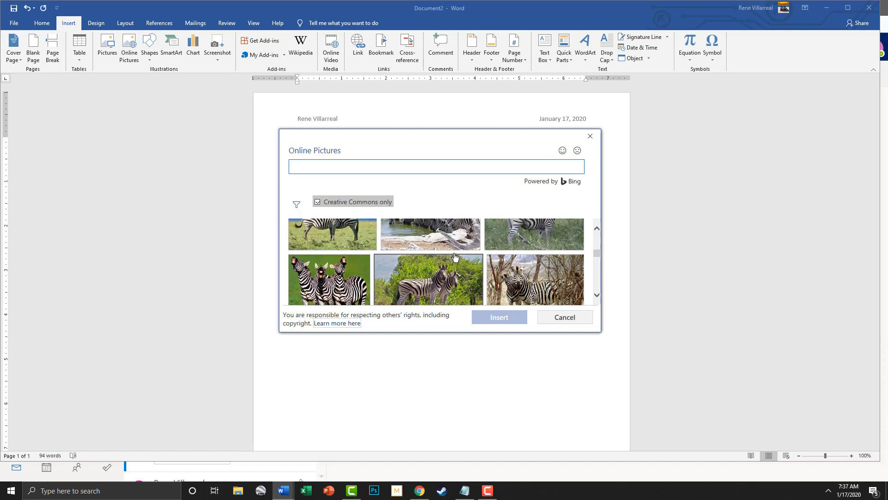
pyautogui.click(319, 270)
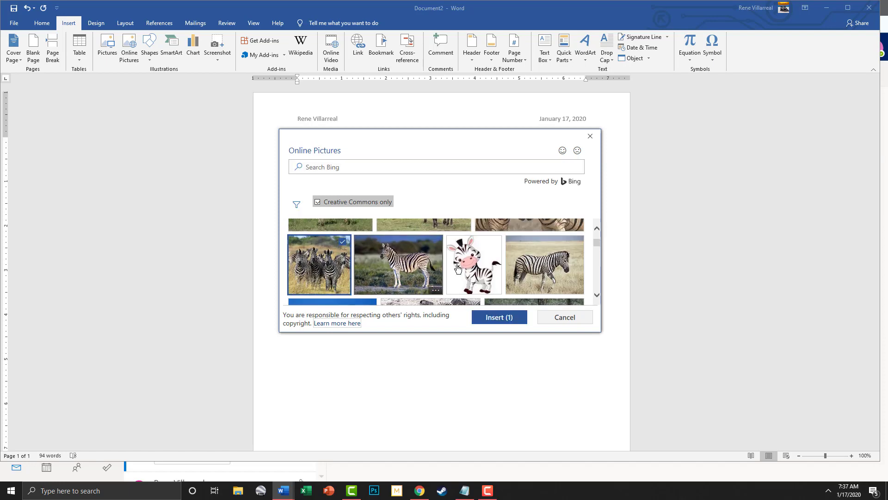
pyautogui.click(509, 318)
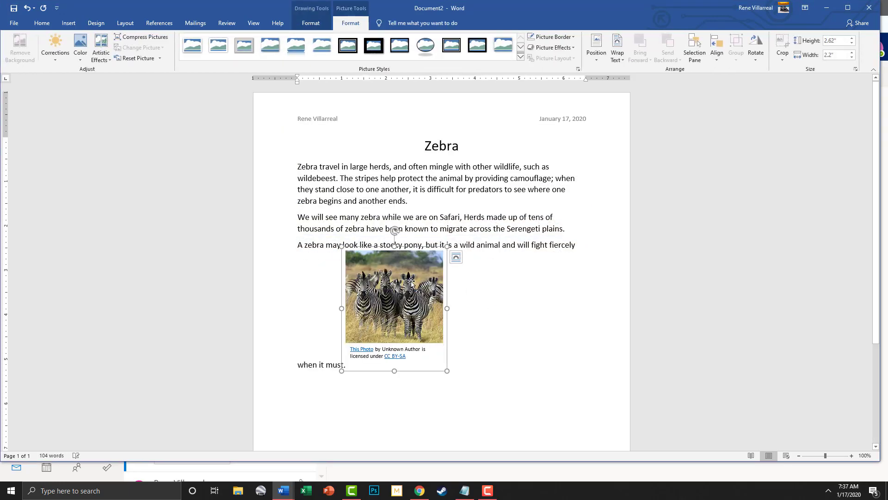
# Move the zebra photo into the second paragraph and set its text wrapping to Through
pyautogui.moveTo(435, 283); pyautogui.dragTo(529, 230)
pyautogui.moveTo(386, 267); pyautogui.dragTo(530, 262)
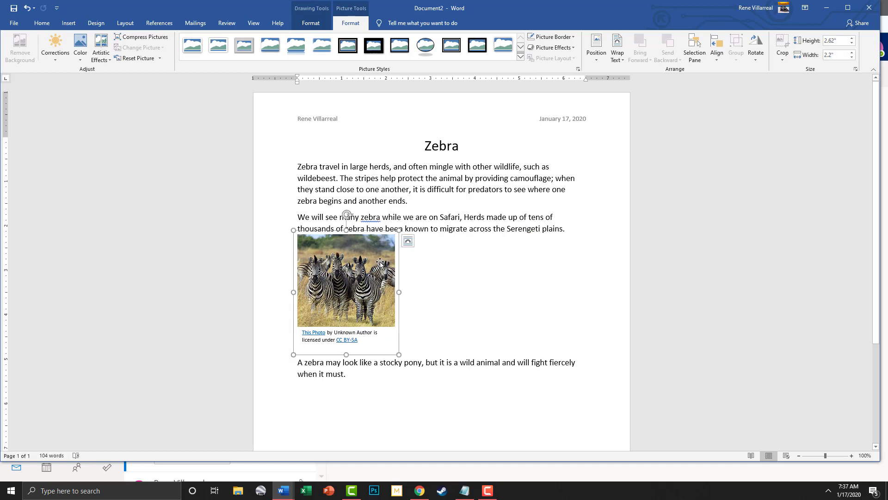
pyautogui.rightClick(352, 265)
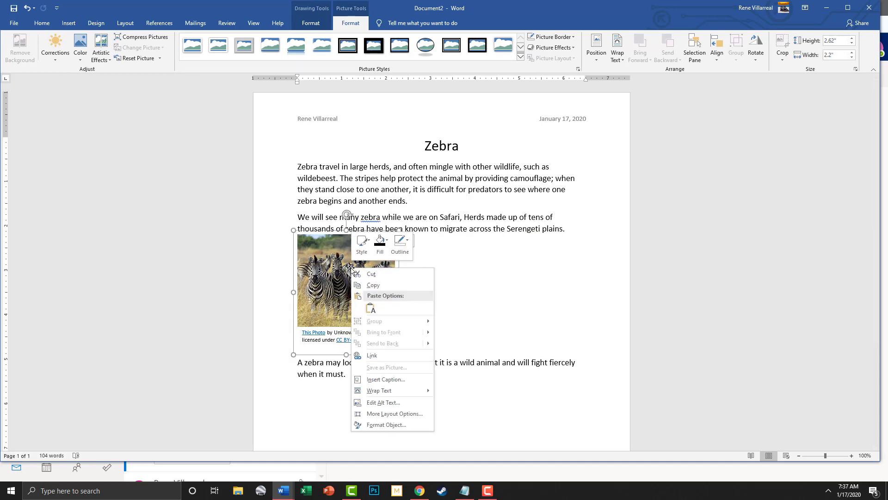
pyautogui.moveTo(393, 390)
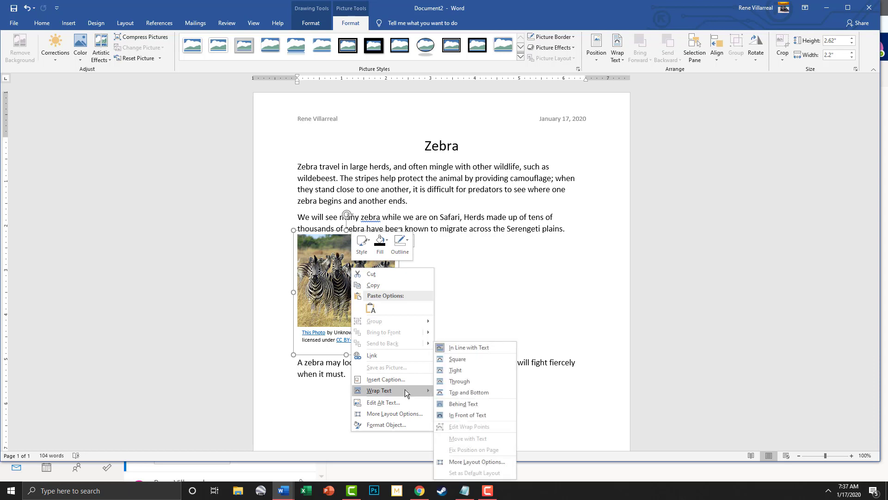
pyautogui.click(458, 382)
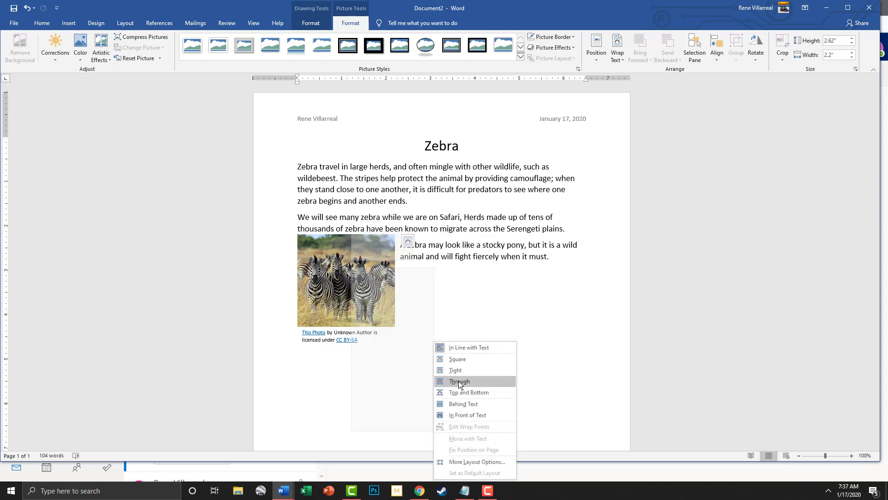
pyautogui.click(459, 382)
# Enlarge the photo to 3.63" × 3.21" and place it right of paragraphs two and three
pyautogui.moveTo(361, 268); pyautogui.dragTo(547, 263)
pyautogui.moveTo(484, 226); pyautogui.dragTo(437, 179)
pyautogui.moveTo(505, 250); pyautogui.dragTo(517, 333)
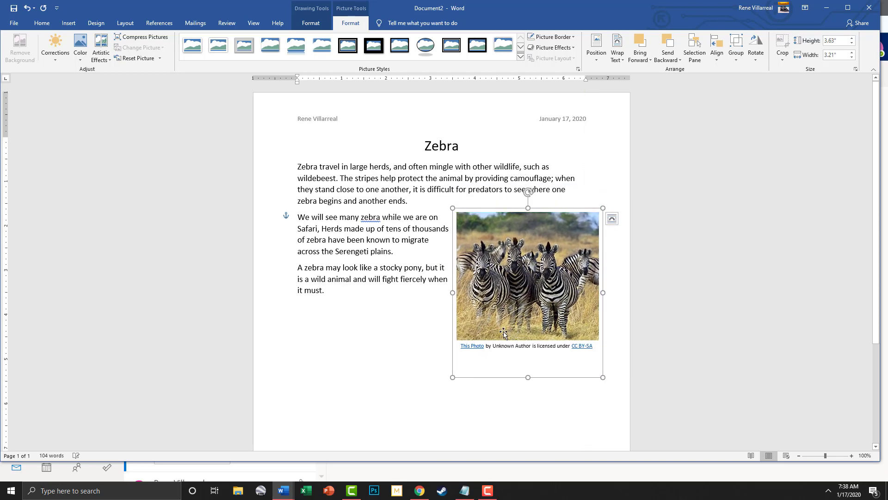
pyautogui.click(528, 366)
pyautogui.click(517, 375)
pyautogui.click(532, 369)
# Replace the photo's credit caption with 'Picture A'
pyautogui.click(518, 353)
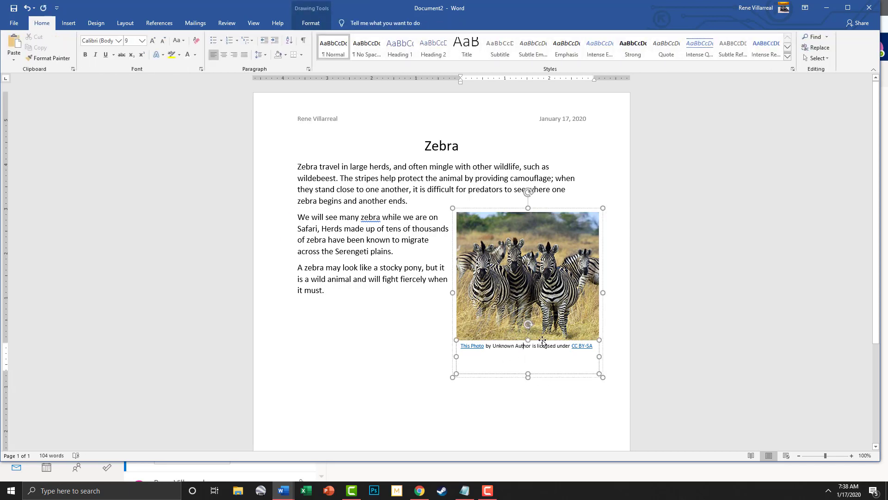
pyautogui.moveTo(593, 347); pyautogui.dragTo(454, 340)
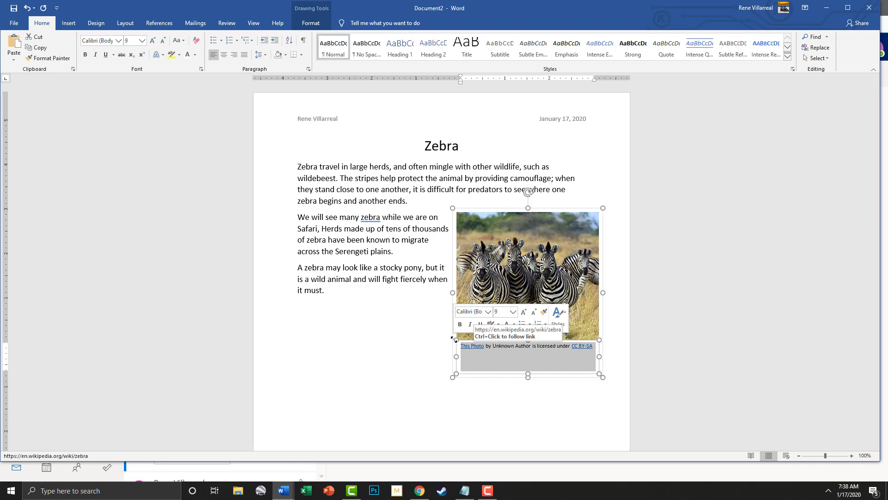
pyautogui.write('Picture A')
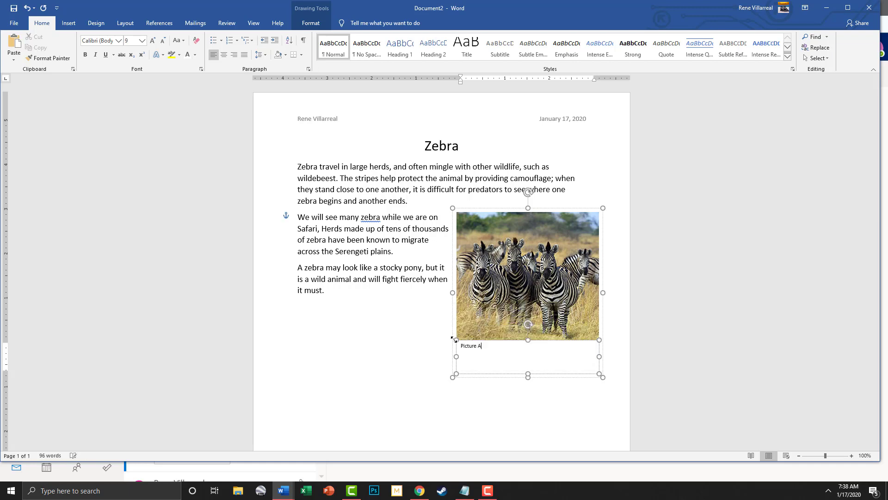
pyautogui.click(513, 388)
pyautogui.click(513, 355)
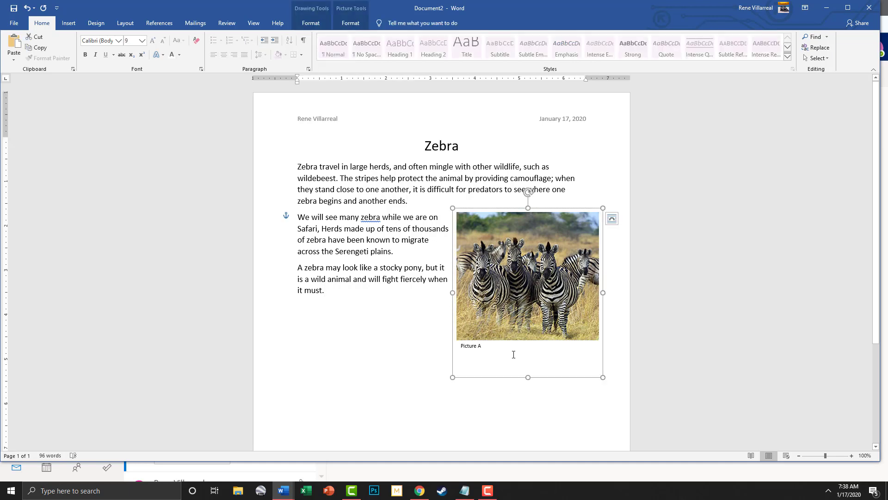
# Nudge the photo and caption group slightly further right
pyautogui.click(351, 23)
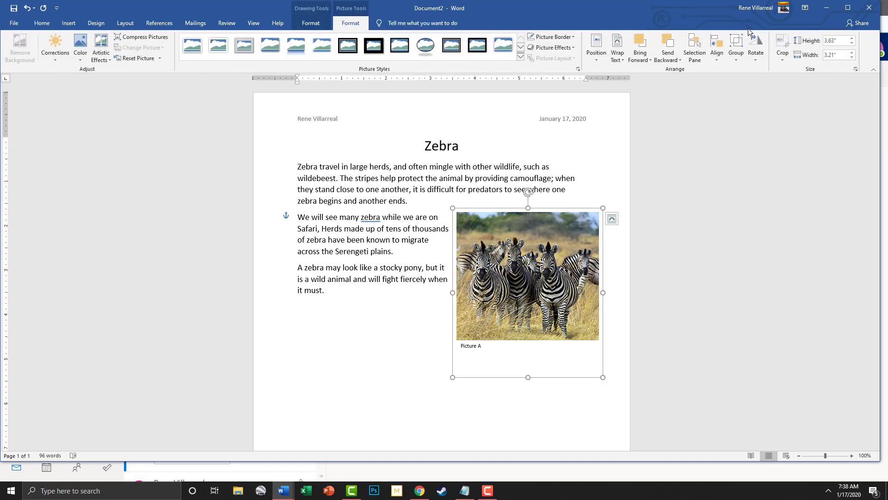
pyautogui.click(626, 342)
pyautogui.moveTo(534, 302)
pyautogui.mouseDown()
pyautogui.moveTo(543, 323)
pyautogui.moveTo(546, 300)
pyautogui.mouseUp()
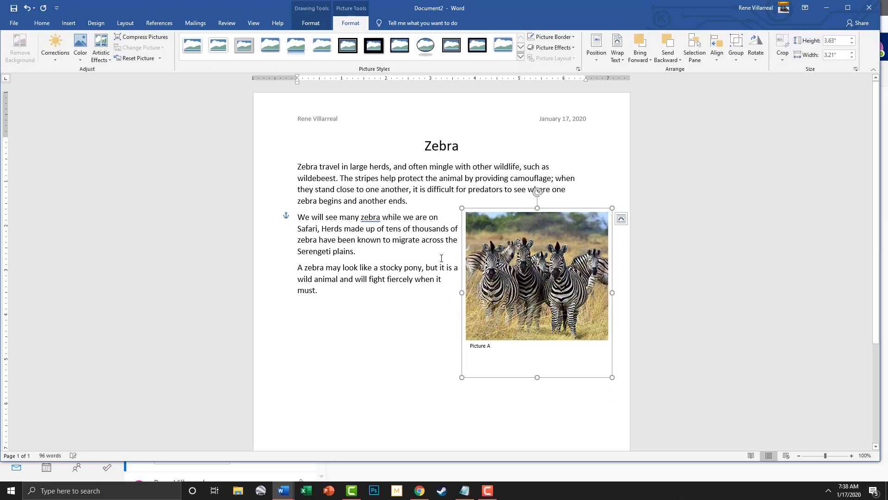
pyautogui.click(423, 311)
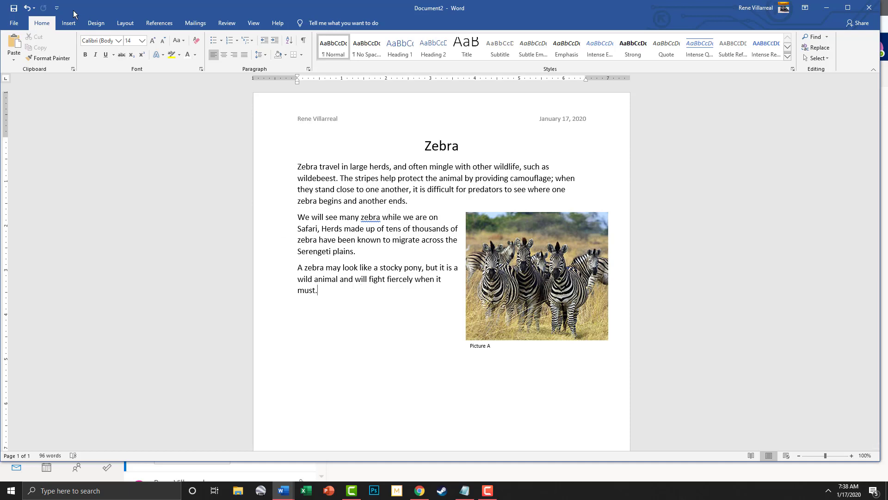
pyautogui.click(68, 23)
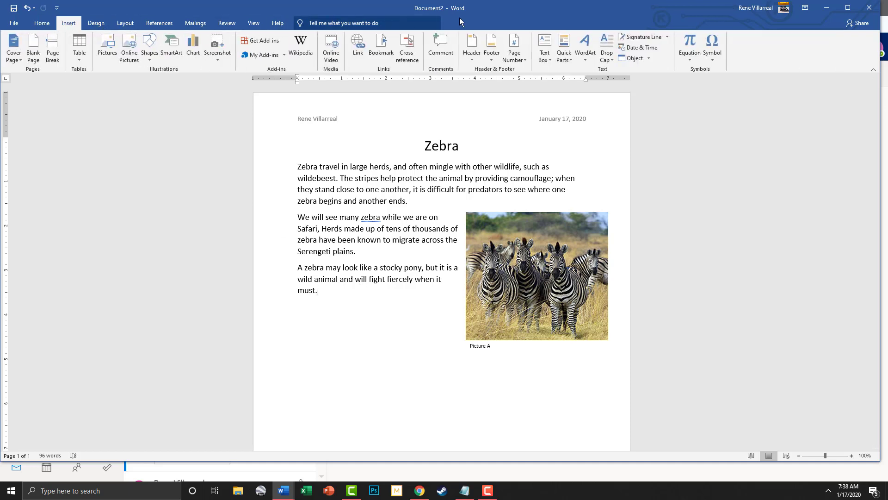
# Insert a Simple Text Box stating zebras' black and white stripes, and select its text
pyautogui.click(549, 57)
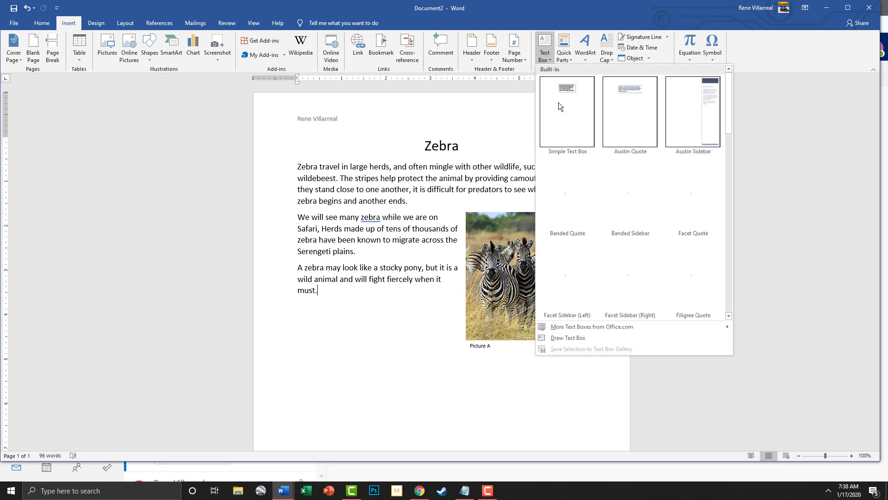
pyautogui.click(567, 90)
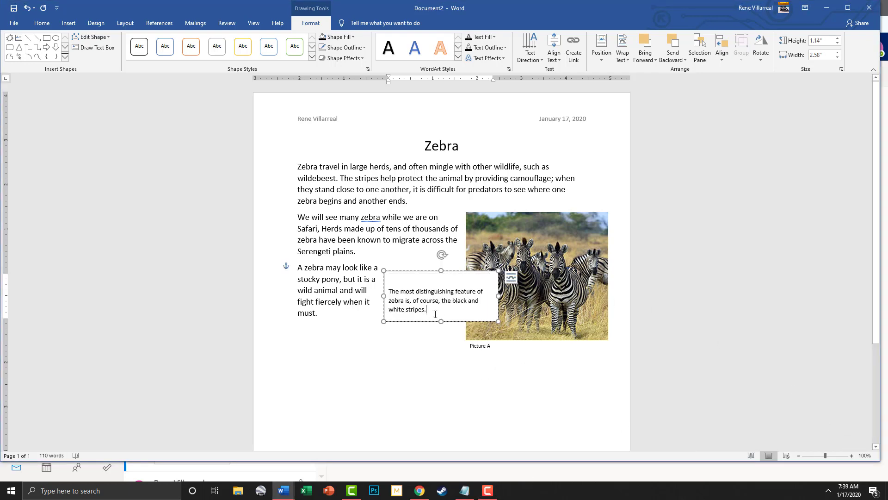
pyautogui.moveTo(433, 311); pyautogui.dragTo(383, 287)
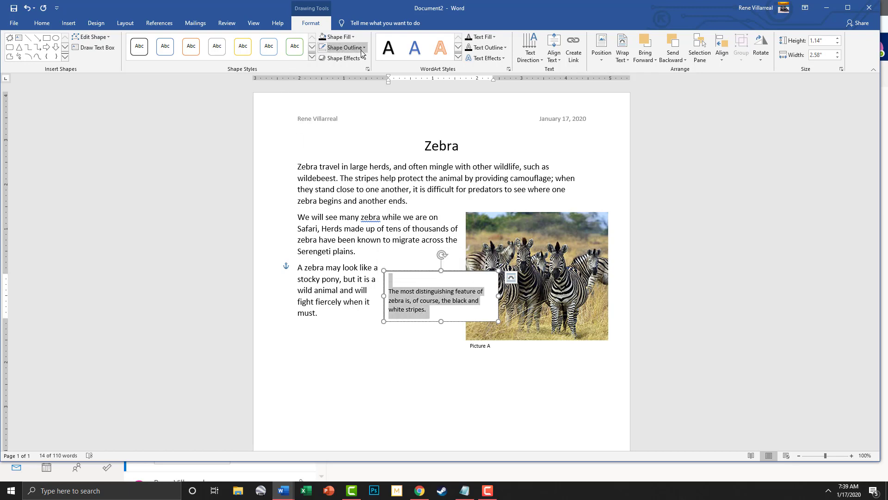
# Give the stripes text box white text and a solid black shape fill
pyautogui.click(44, 27)
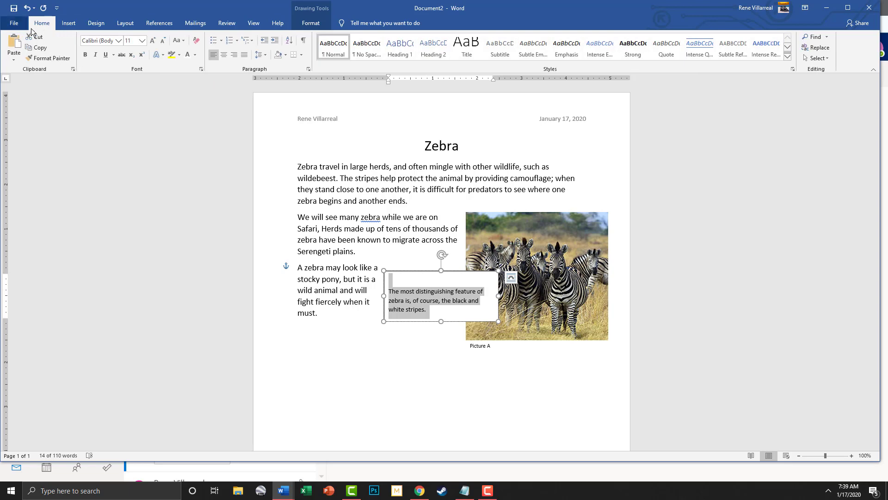
pyautogui.click(195, 55)
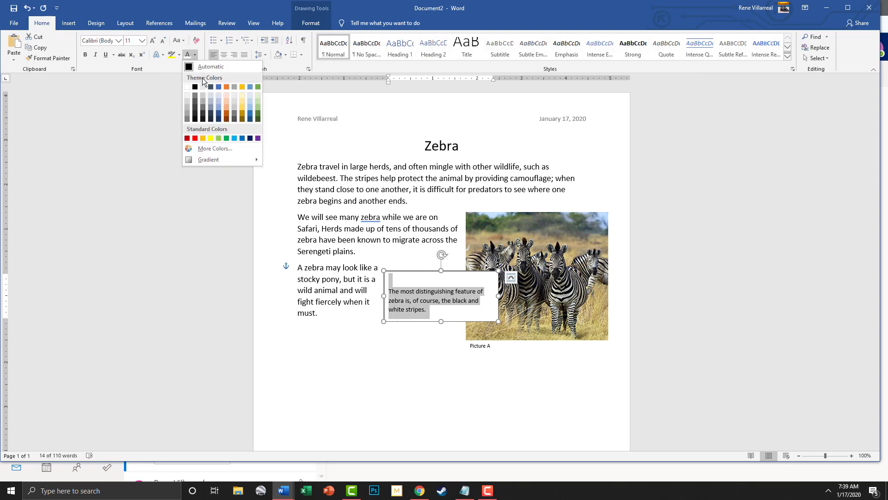
pyautogui.click(188, 86)
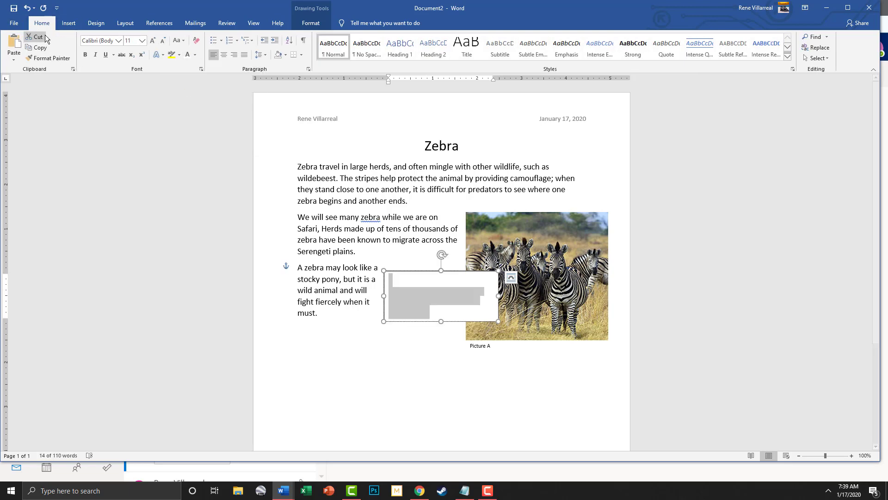
pyautogui.click(311, 23)
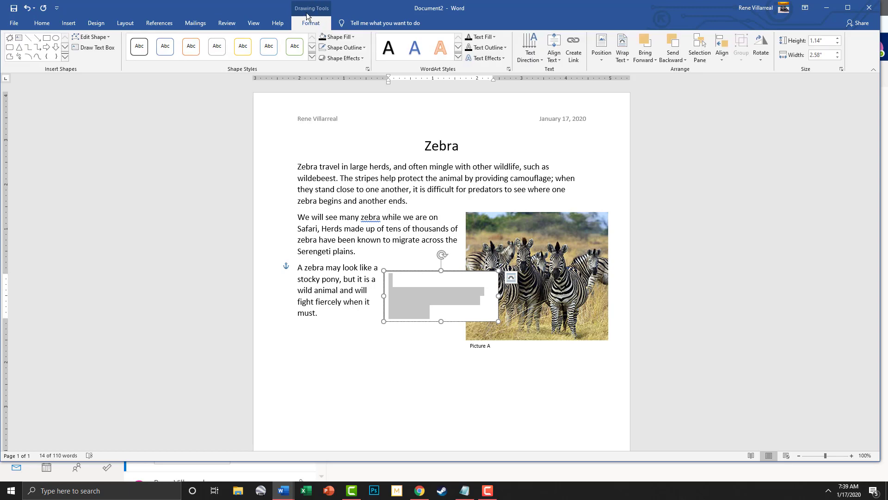
pyautogui.click(354, 37)
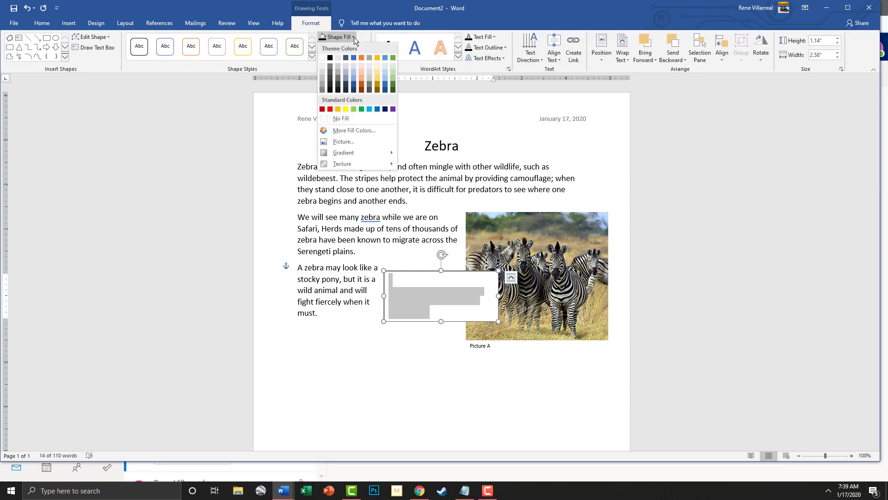
pyautogui.click(329, 58)
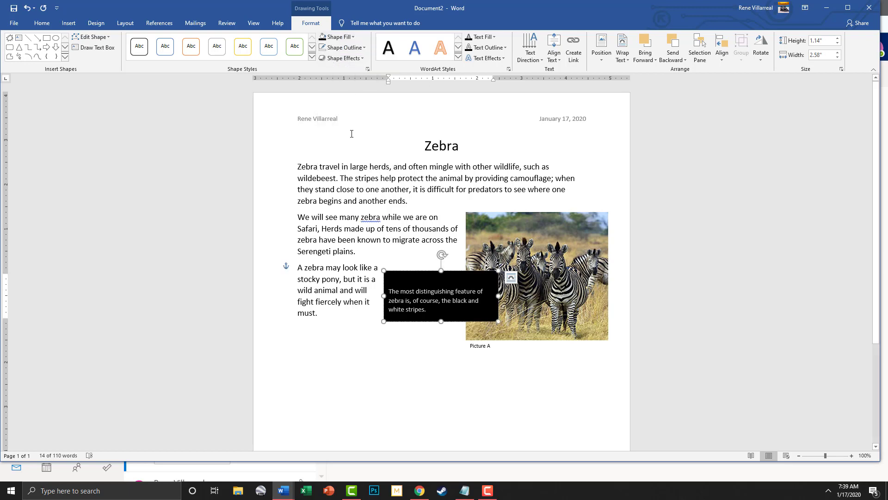
# Set the stripes text box's text to 14 pt
pyautogui.click(419, 291)
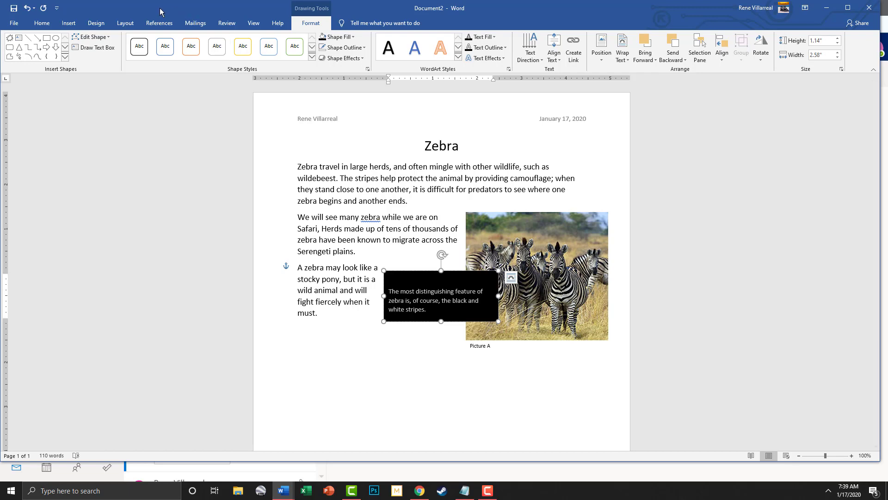
pyautogui.click(41, 23)
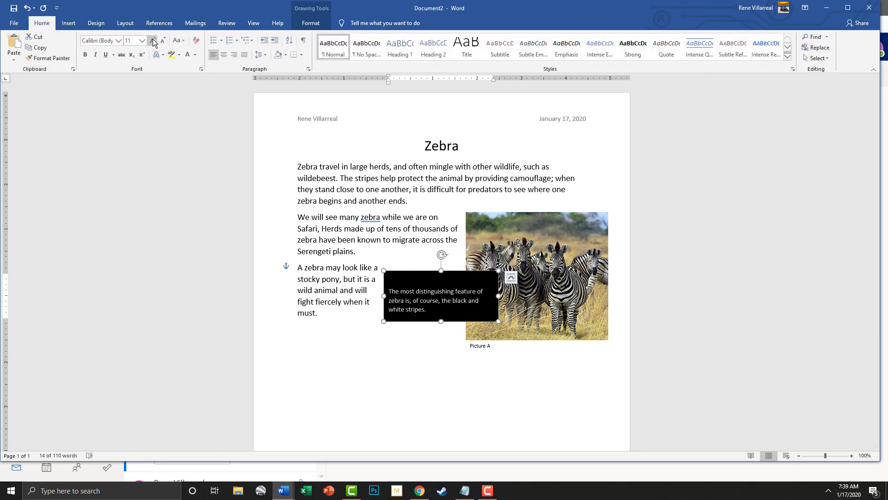
pyautogui.click(142, 40)
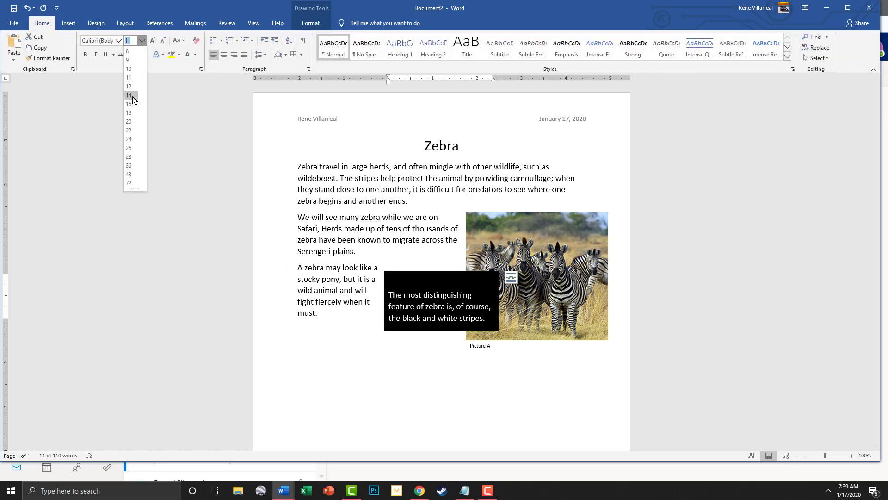
pyautogui.click(129, 95)
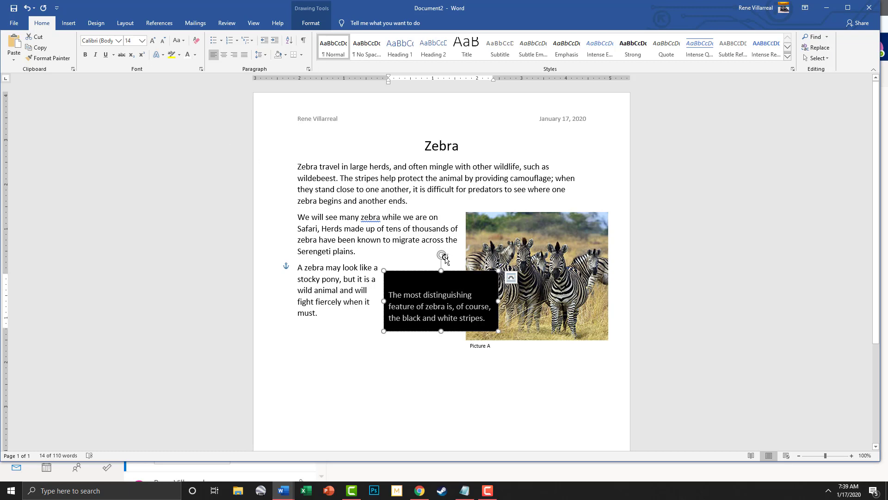
# Rotate, move and stretch the black box at the top-left, undoing the flattening rotation
pyautogui.moveTo(444, 257); pyautogui.dragTo(381, 301)
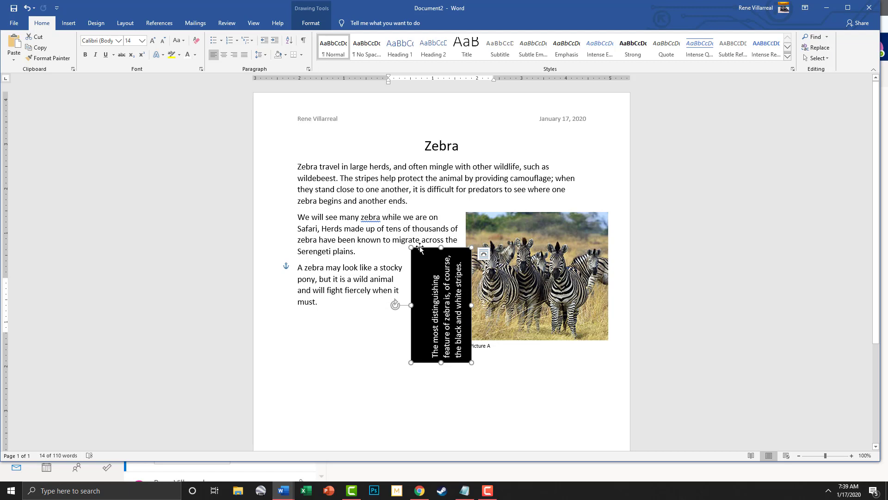
pyautogui.moveTo(418, 245); pyautogui.dragTo(316, 172)
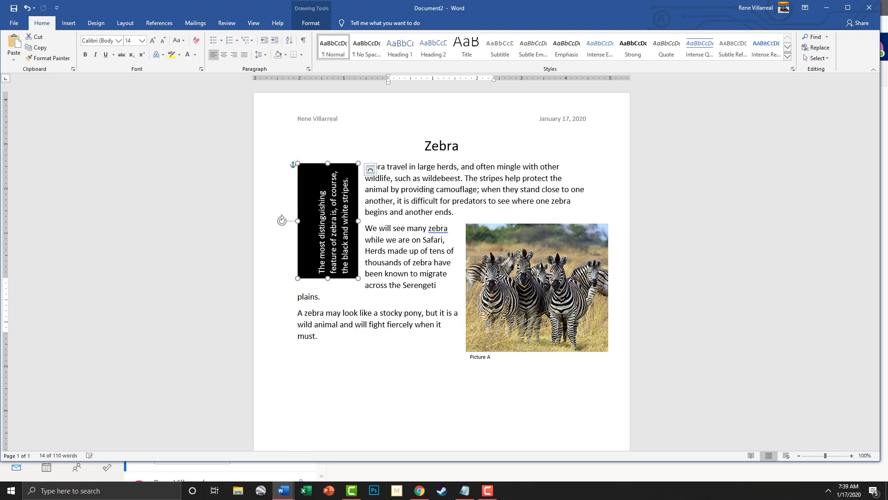
pyautogui.moveTo(328, 280); pyautogui.dragTo(319, 352)
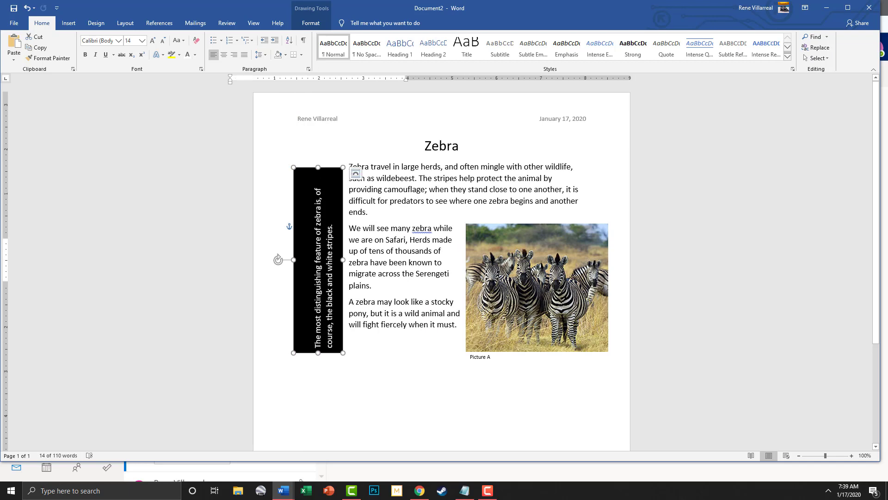
pyautogui.moveTo(278, 259); pyautogui.dragTo(319, 220)
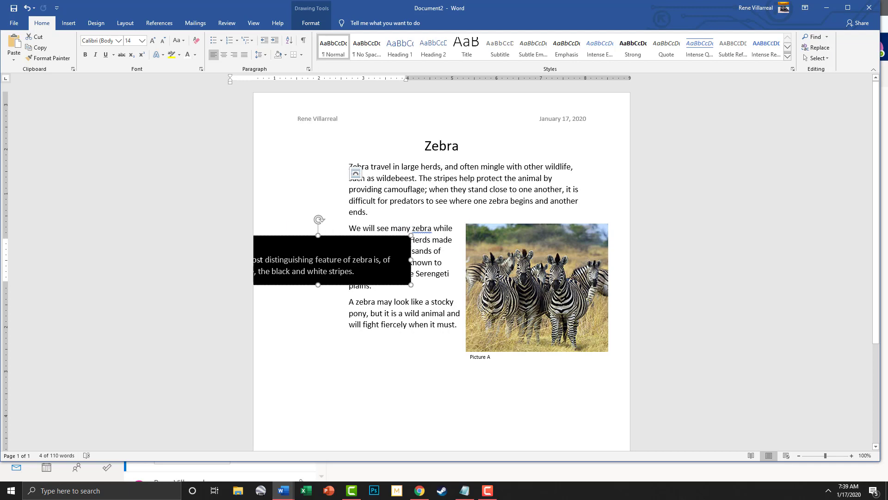
pyautogui.hotkey('ctrl', 'z')
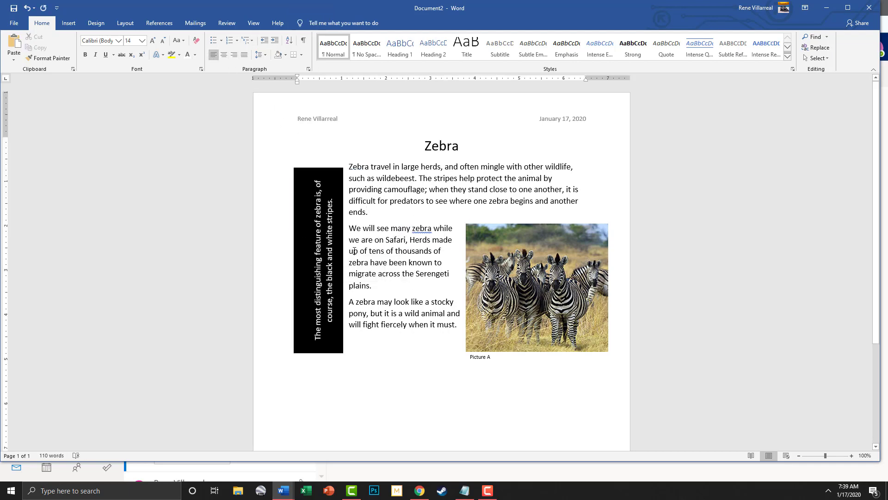
# Redo to lay the quote box flat again and give its text 1.15 line spacing
pyautogui.hotkey('ctrl', 'y')
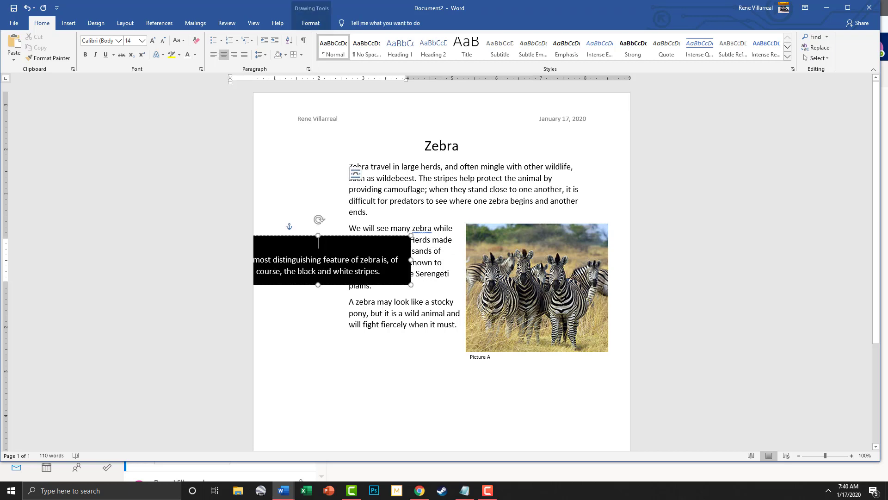
pyautogui.hotkey('ctrl', 'a')
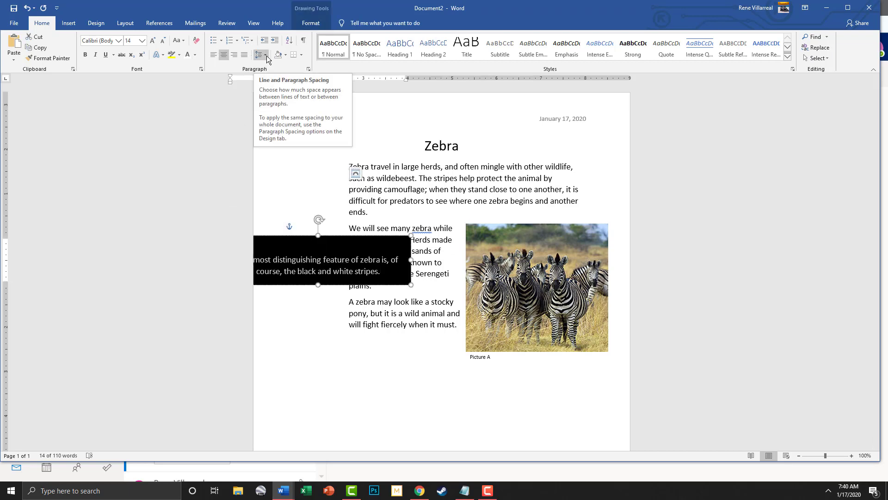
pyautogui.click(266, 55)
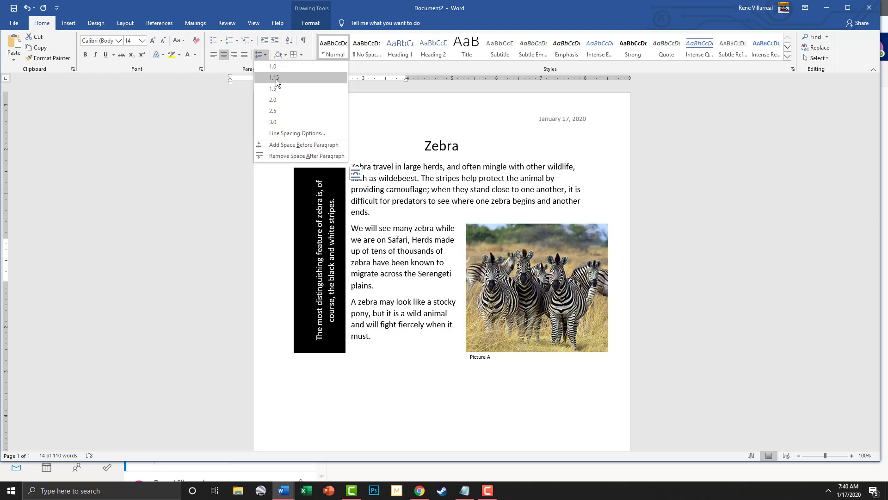
pyautogui.click(275, 79)
# Shift the quote box toward the page centre and centre its text
pyautogui.click(285, 246)
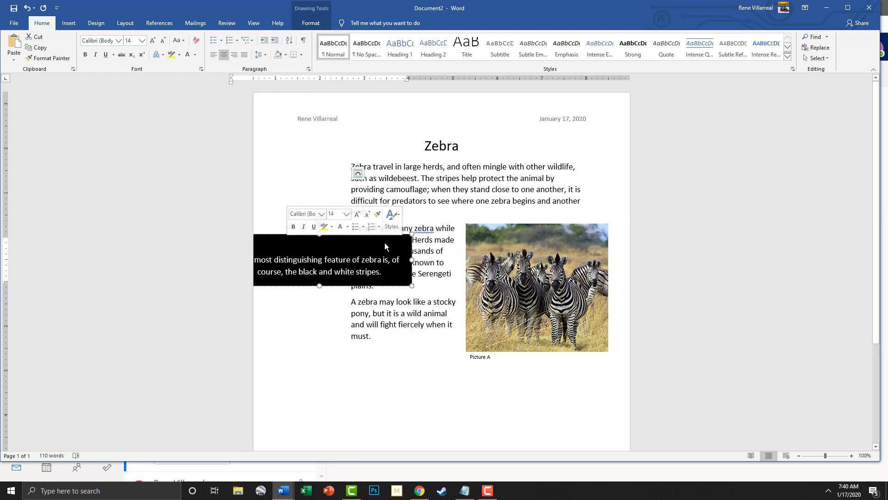
pyautogui.moveTo(406, 236); pyautogui.dragTo(474, 233)
pyautogui.click(390, 269)
pyautogui.click(322, 256)
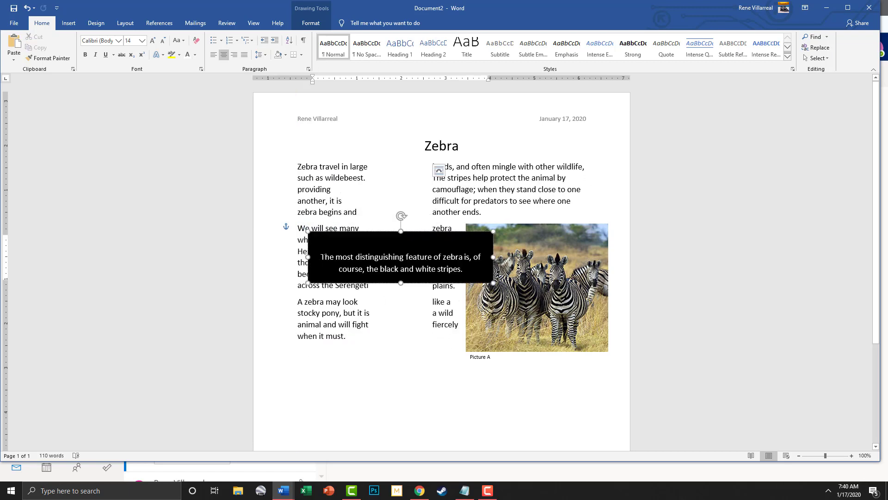
pyautogui.hotkey('ctrl', 'l')
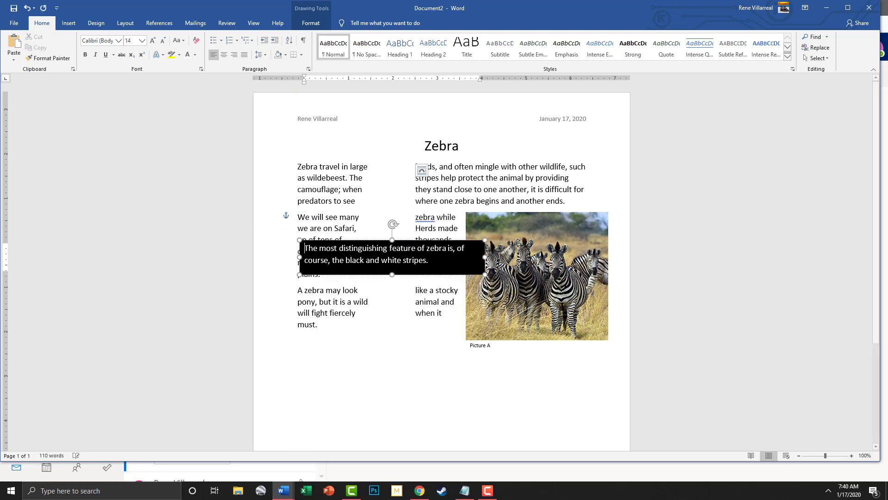
pyautogui.click(393, 224)
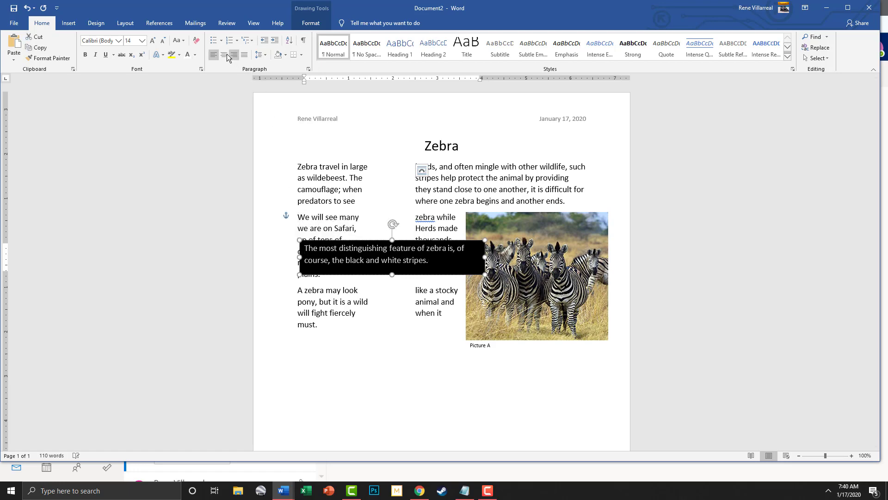
pyautogui.hotkey('ctrl', 'e')
# Rotate the quote box upright, move it to the left margin and widen it slightly
pyautogui.moveTo(393, 224); pyautogui.dragTo(359, 257)
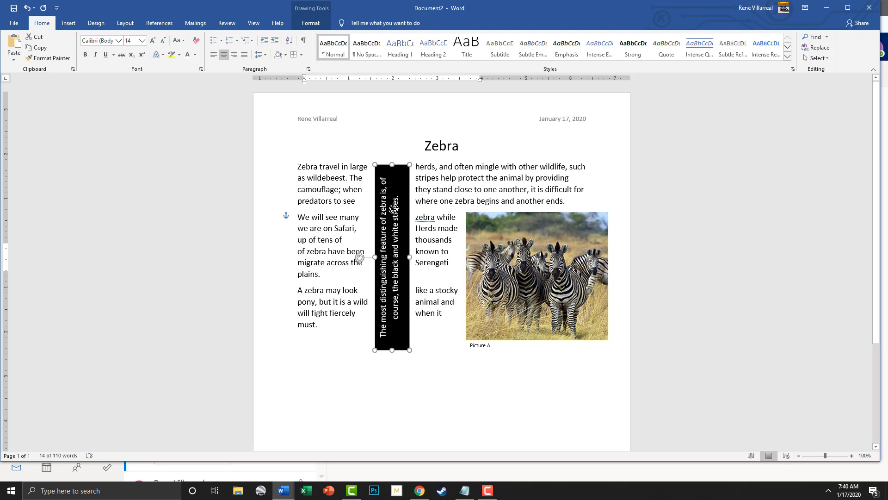
pyautogui.moveTo(392, 168); pyautogui.dragTo(307, 166)
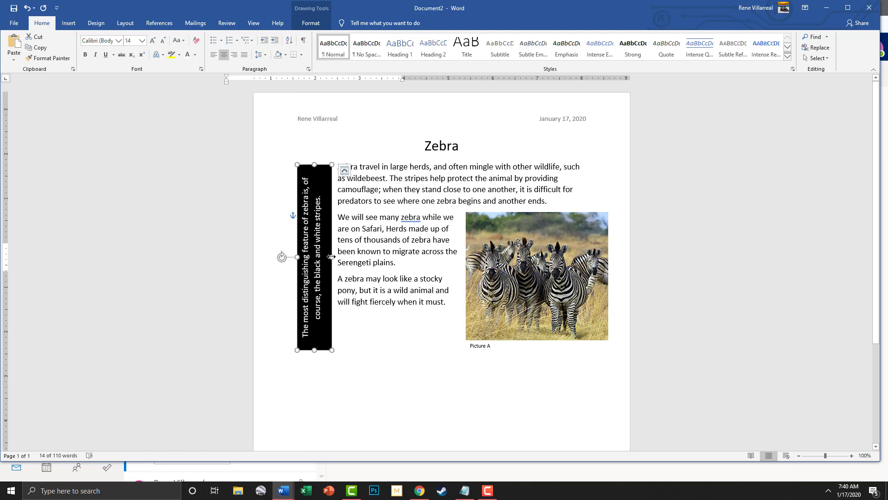
pyautogui.moveTo(331, 257); pyautogui.dragTo(337, 257)
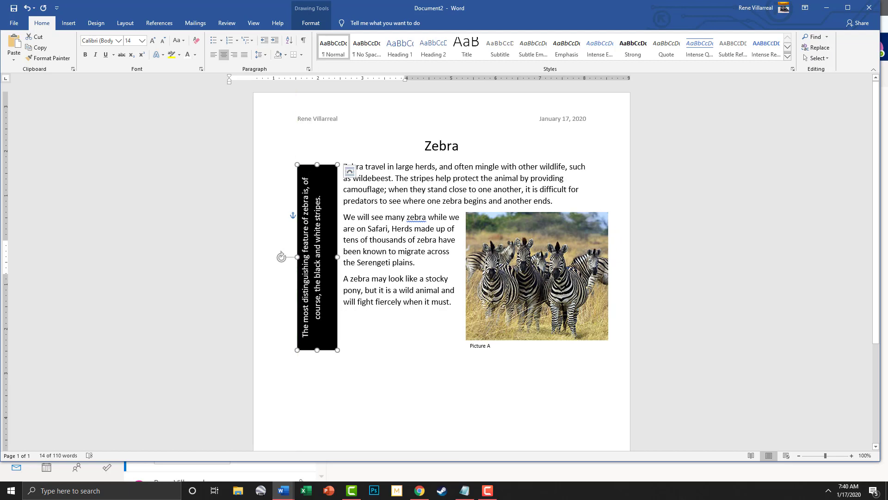
# Enlarge the zebra photo from its top-left corner and raise it beside the paragraphs on the right
pyautogui.click(502, 234)
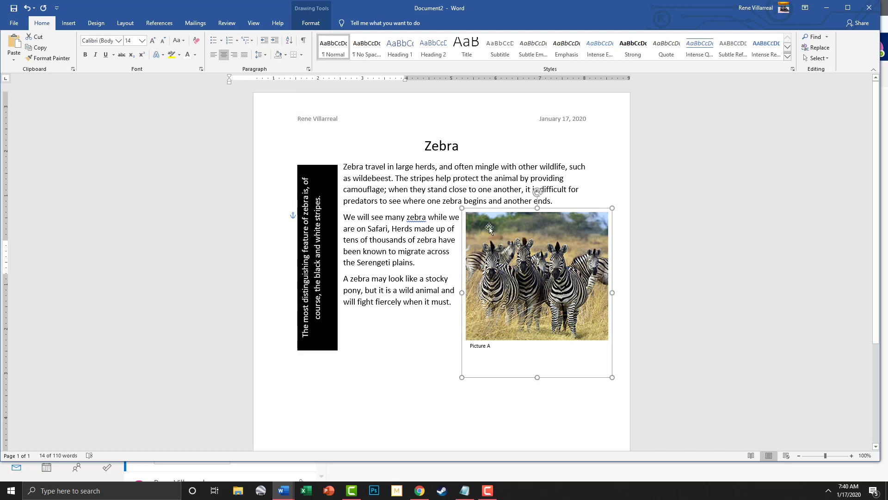
pyautogui.moveTo(464, 213); pyautogui.dragTo(438, 196)
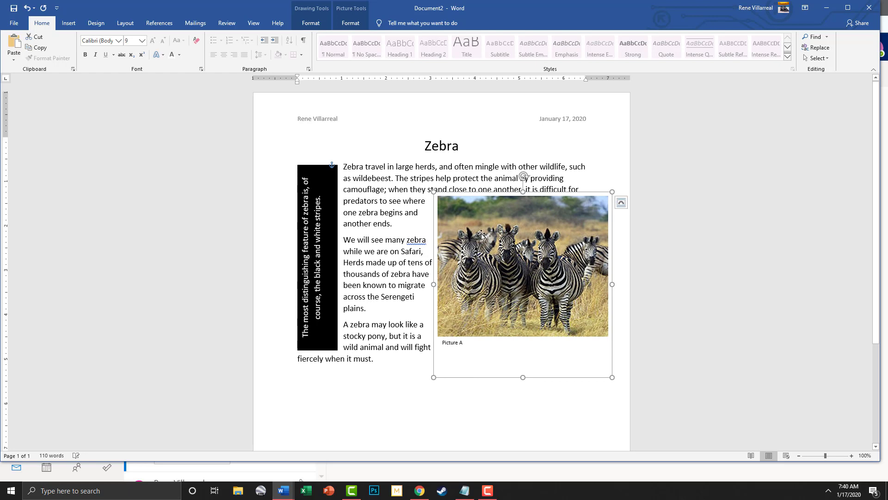
pyautogui.moveTo(491, 254); pyautogui.dragTo(495, 287)
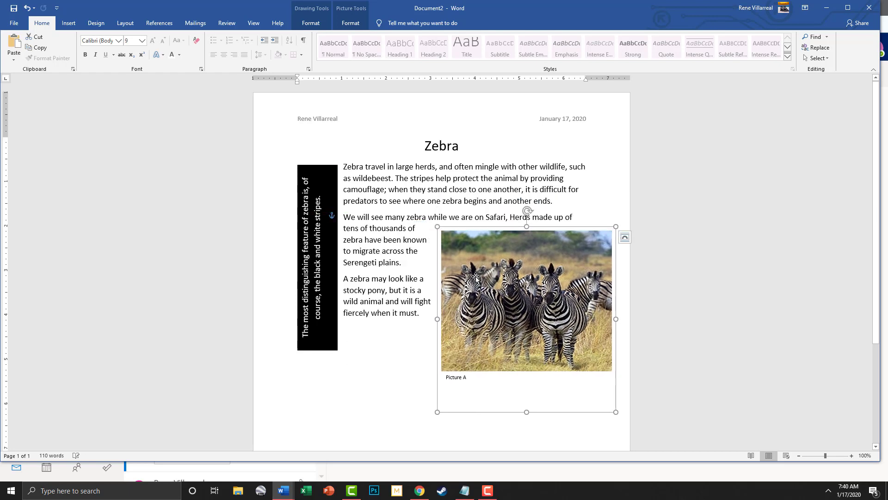
pyautogui.scroll(-3, 410, 299)
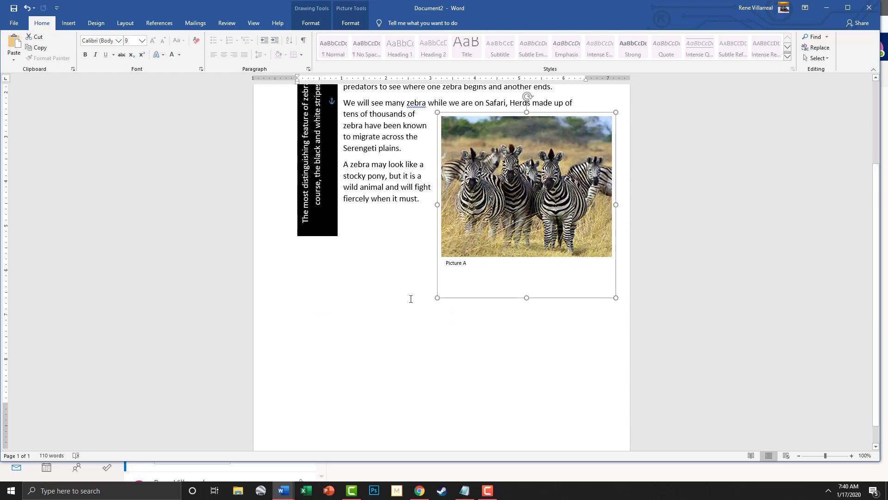
pyautogui.scroll(3, 398, 273)
pyautogui.moveTo(534, 279); pyautogui.dragTo(531, 254)
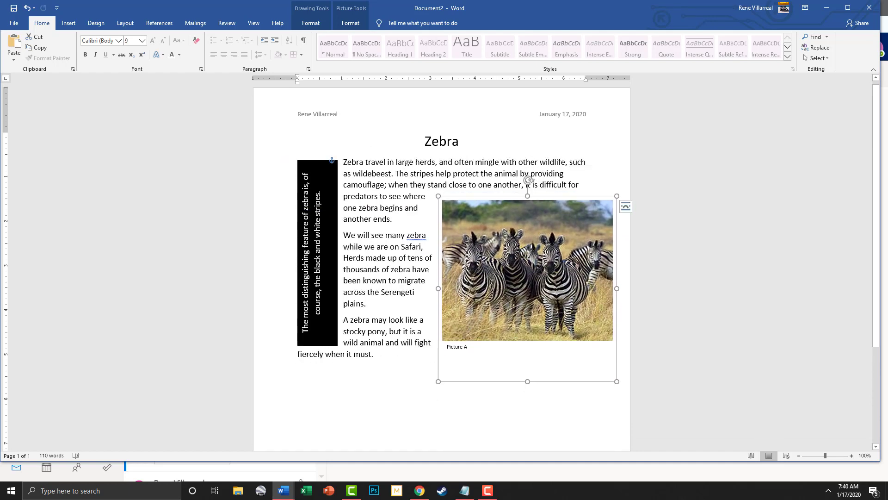
pyautogui.click(319, 344)
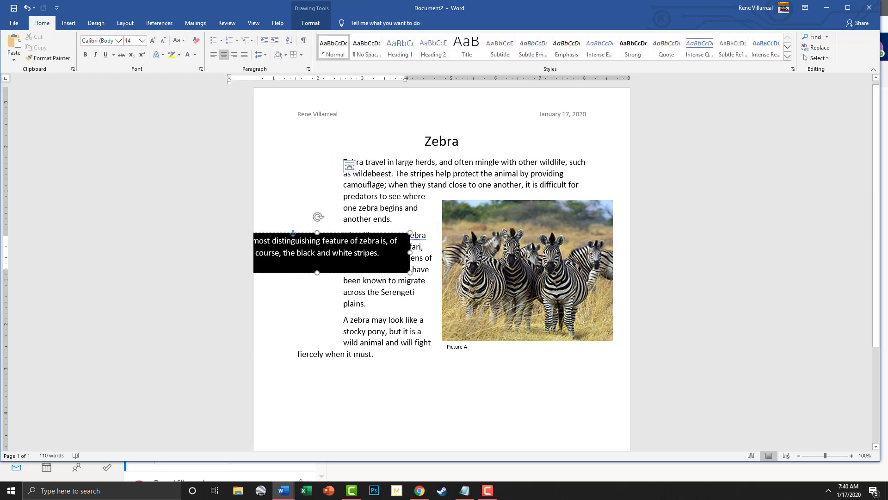
# Extend the sidebar's top upward and raise its bottom edge so the quote runs three lines
pyautogui.press('Escape')
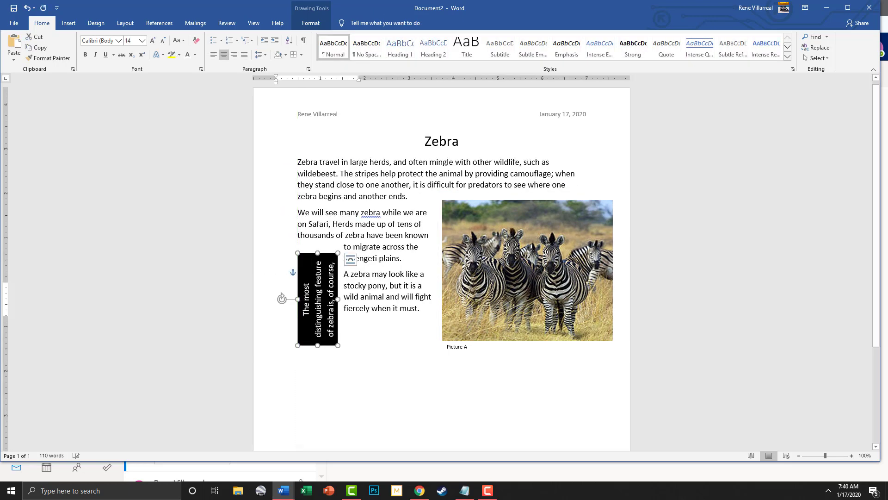
pyautogui.moveTo(316, 196); pyautogui.dragTo(318, 158)
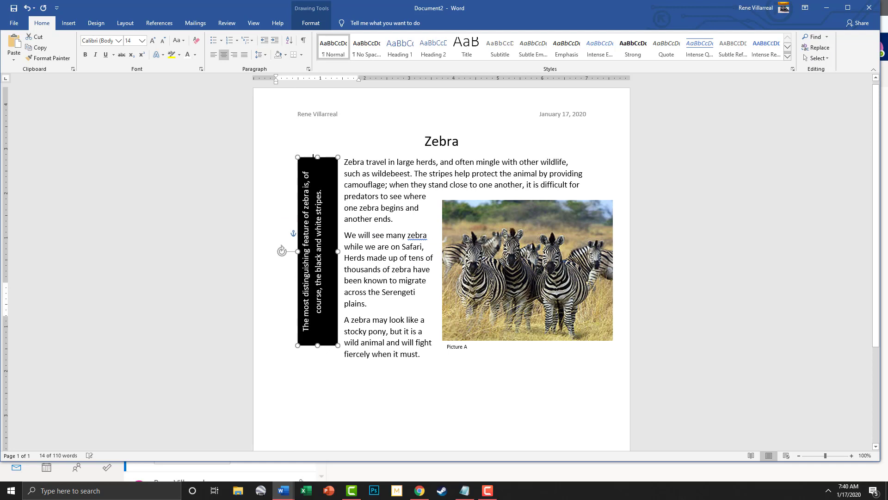
pyautogui.moveTo(317, 344); pyautogui.dragTo(317, 305)
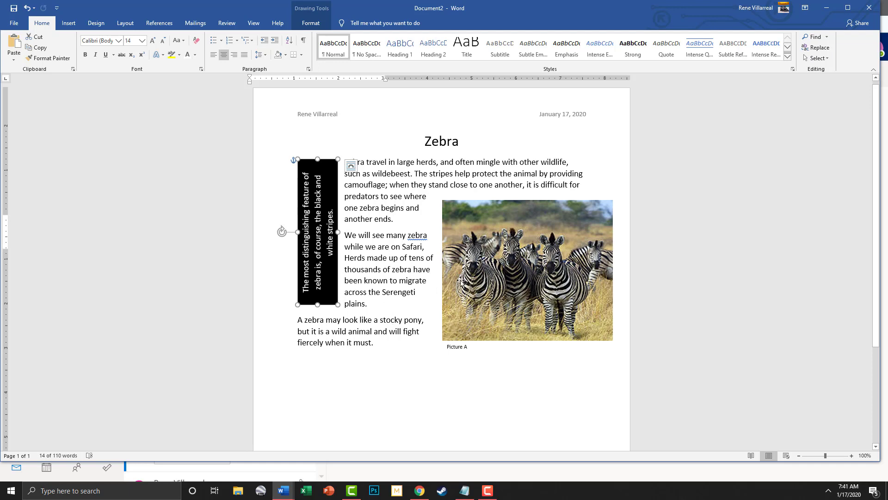
# Pick Explosion: 14 Points from the Stars and Banners shapes on the Insert tab
pyautogui.click(69, 23)
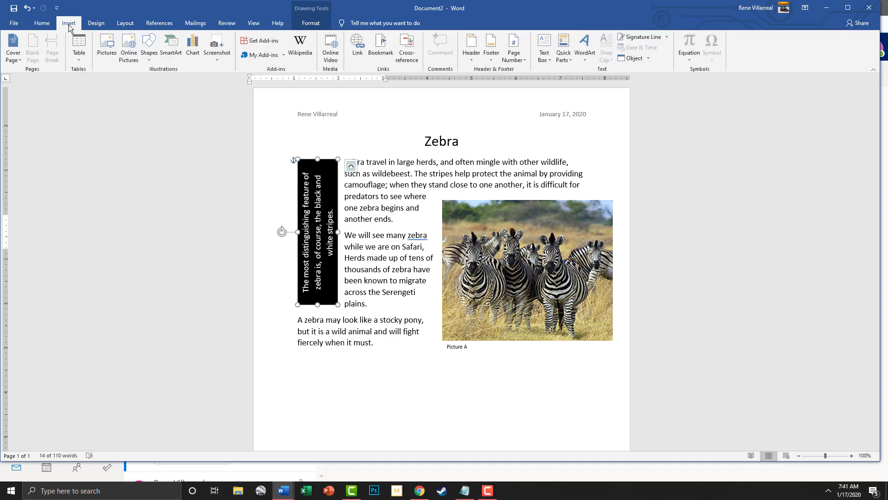
pyautogui.click(149, 58)
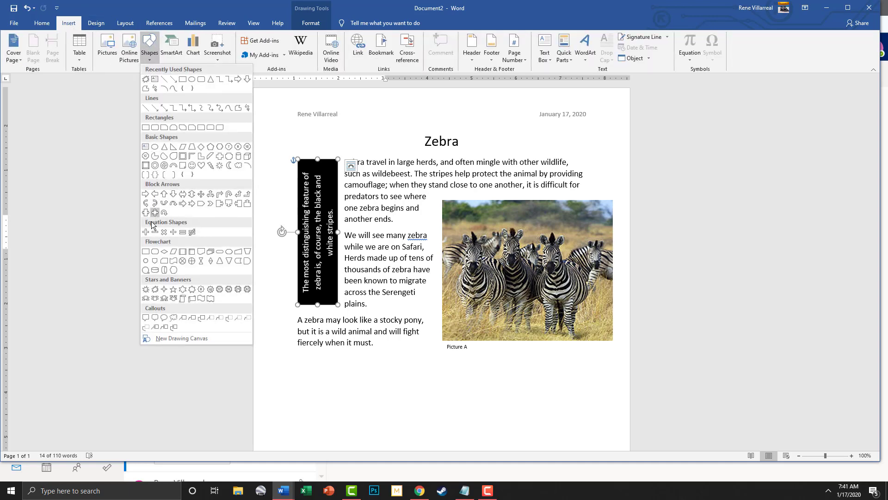
pyautogui.click(156, 291)
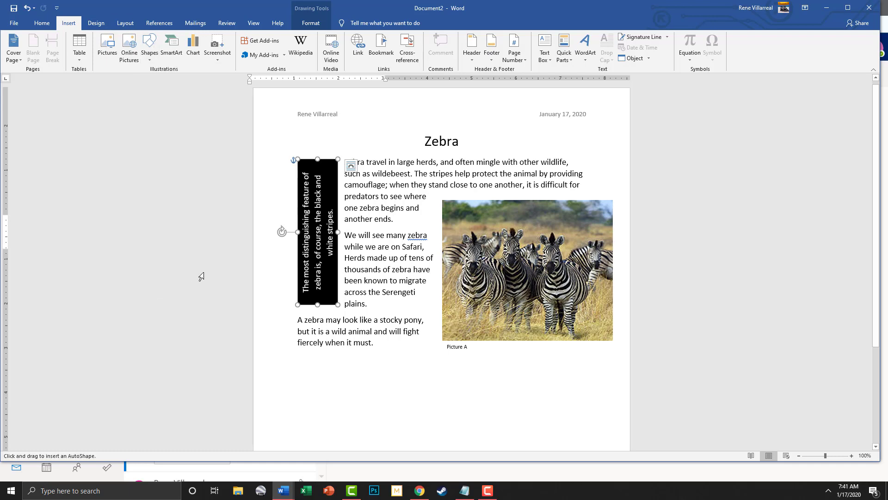
# Draw the 14-point starburst just below the photo caption and fill it orange
pyautogui.moveTo(452, 357); pyautogui.dragTo(550, 434)
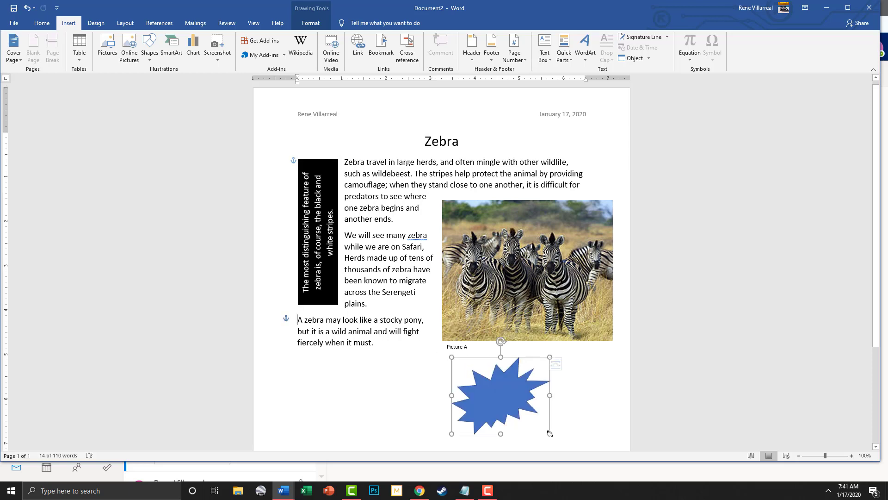
pyautogui.moveTo(525, 396); pyautogui.dragTo(564, 370)
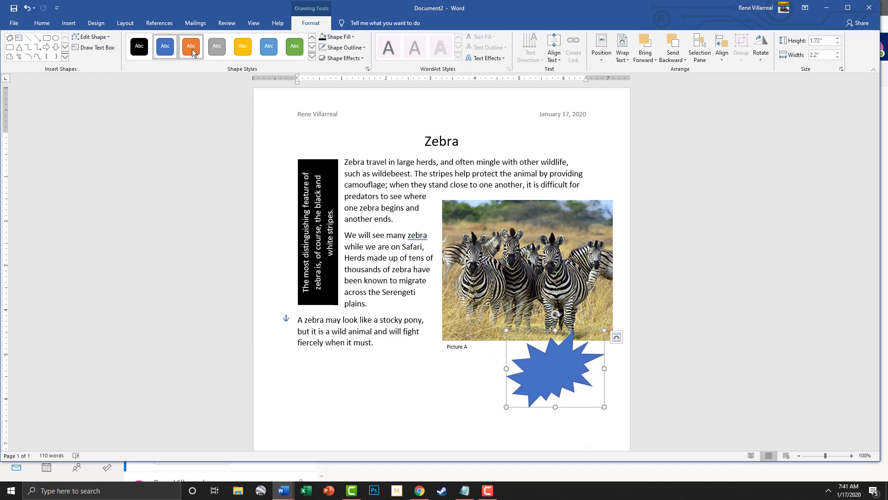
pyautogui.click(353, 38)
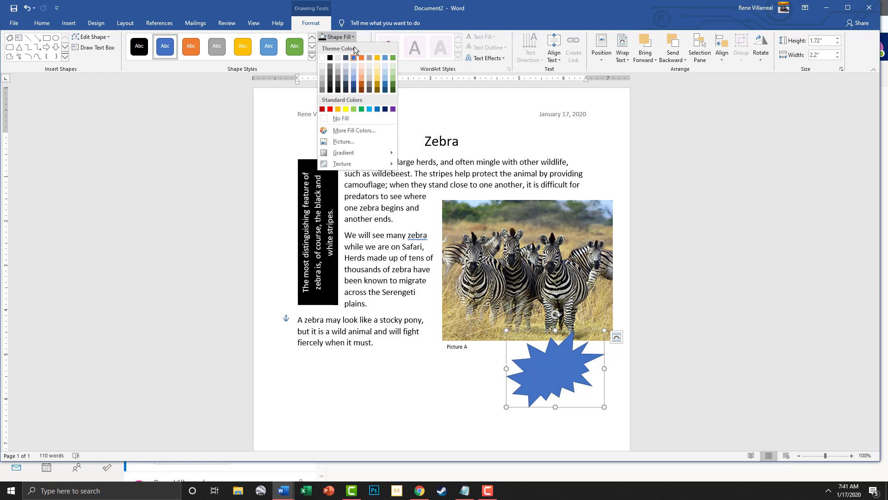
pyautogui.click(363, 84)
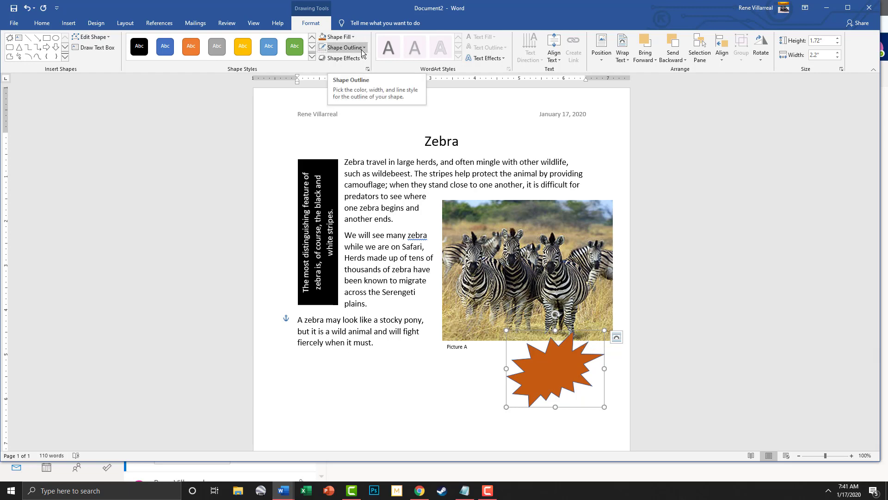
pyautogui.click(363, 48)
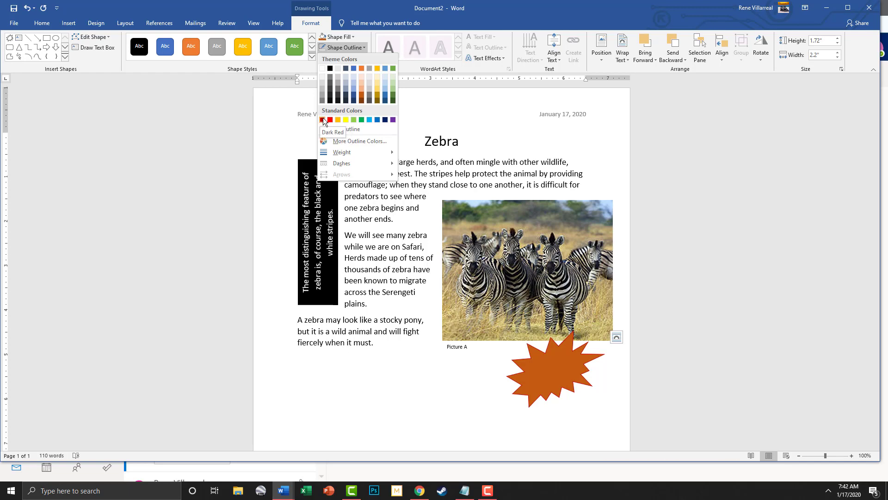
# Give the orange starburst a Dark Red outline with 1½ pt weight
pyautogui.click(323, 120)
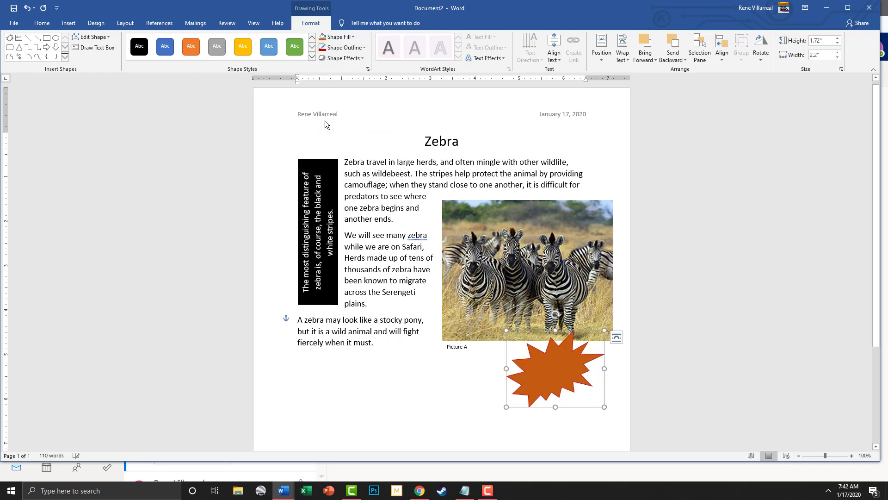
pyautogui.click(365, 47)
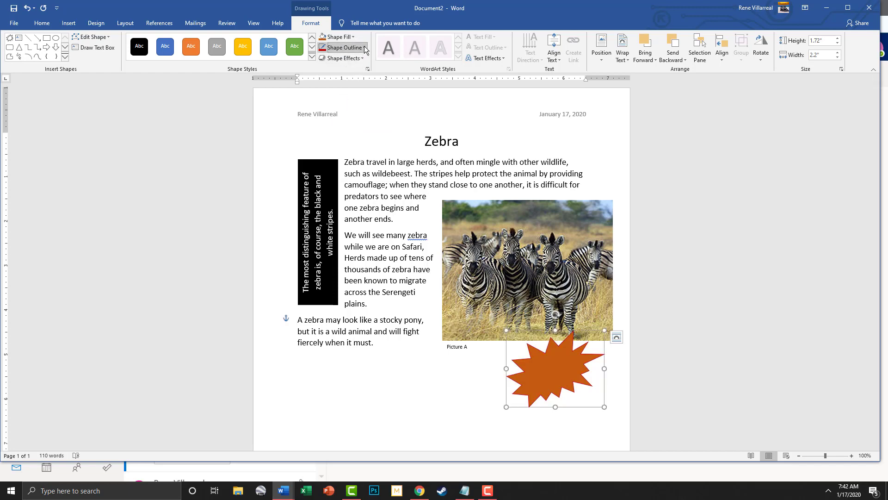
pyautogui.moveTo(372, 152)
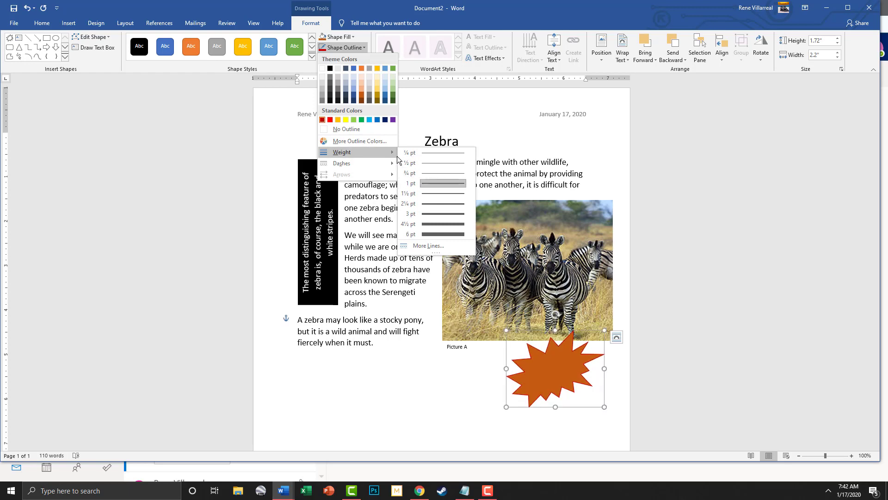
pyautogui.click(445, 193)
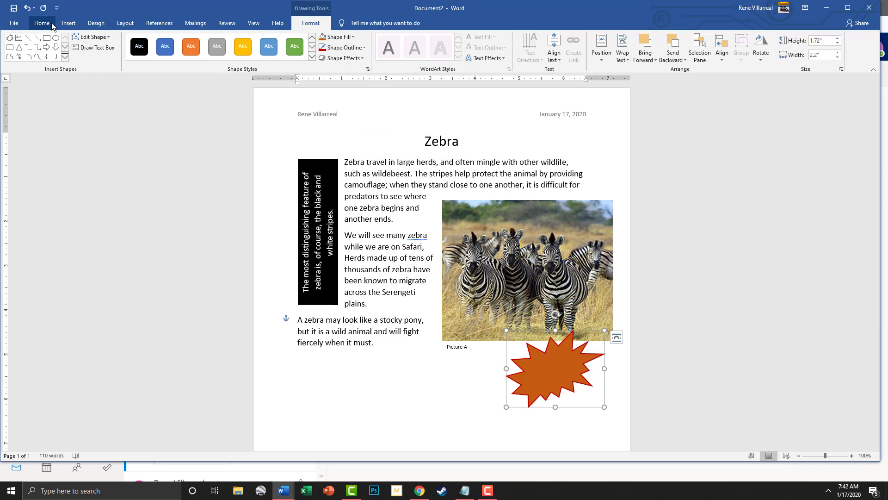
pyautogui.click(66, 23)
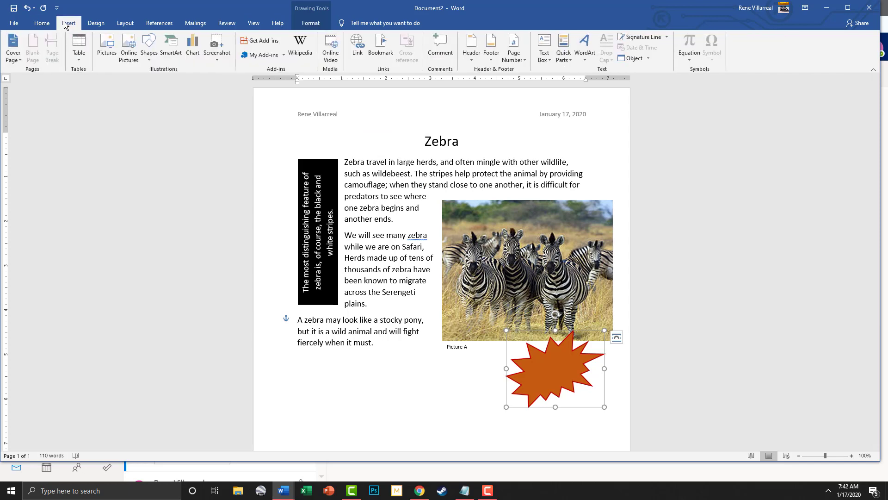
# Draw a second explosion starburst below the photo, tilt it clockwise and resize it to about 1.73" × 2.02"
pyautogui.click(149, 46)
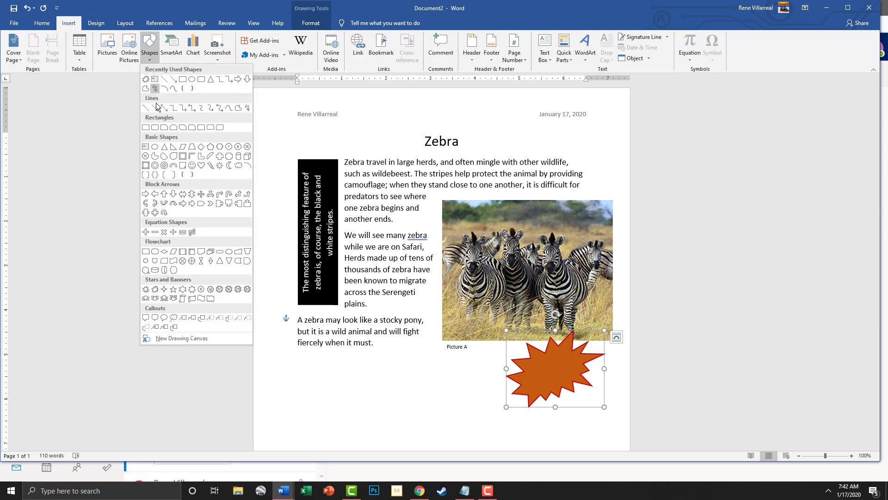
pyautogui.click(155, 289)
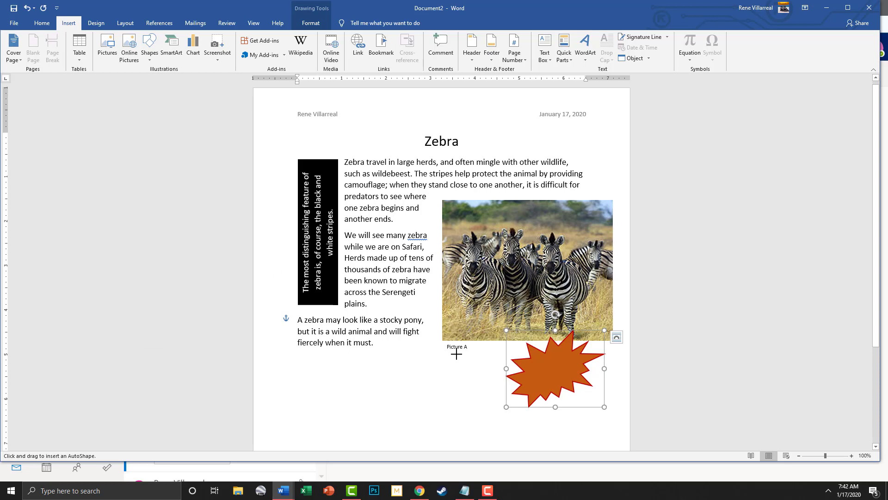
pyautogui.moveTo(456, 354); pyautogui.dragTo(578, 425)
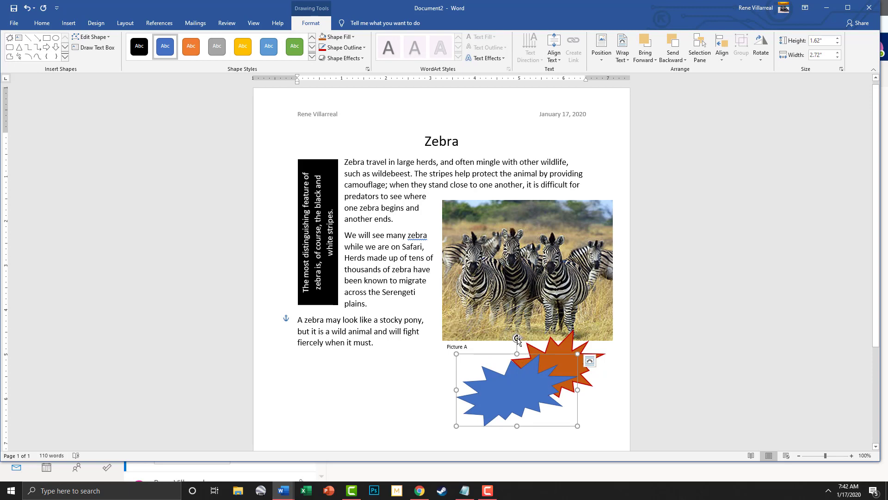
pyautogui.moveTo(517, 339); pyautogui.dragTo(520, 342)
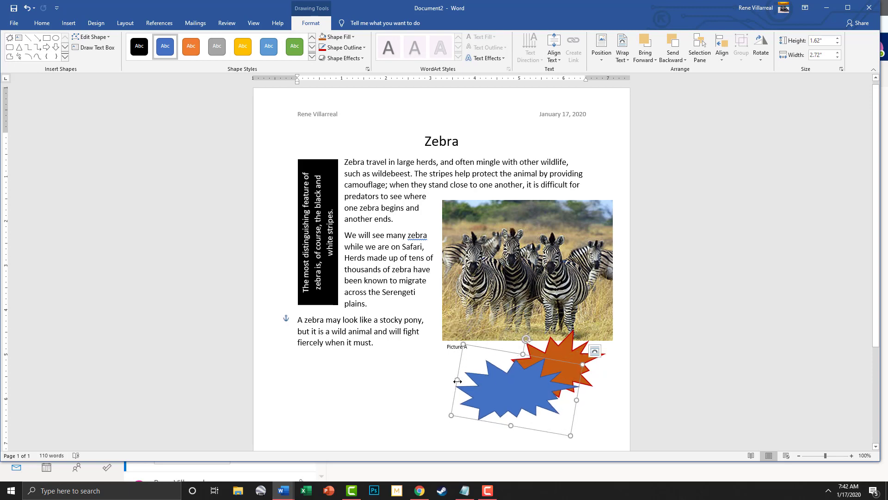
pyautogui.moveTo(458, 380); pyautogui.dragTo(478, 383)
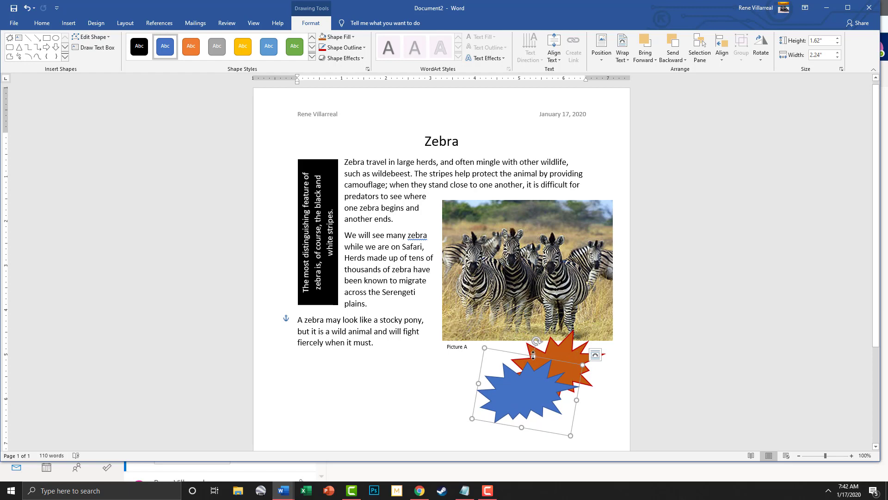
pyautogui.moveTo(533, 355); pyautogui.dragTo(494, 329)
pyautogui.moveTo(589, 364); pyautogui.dragTo(544, 375)
pyautogui.moveTo(529, 379); pyautogui.dragTo(529, 378)
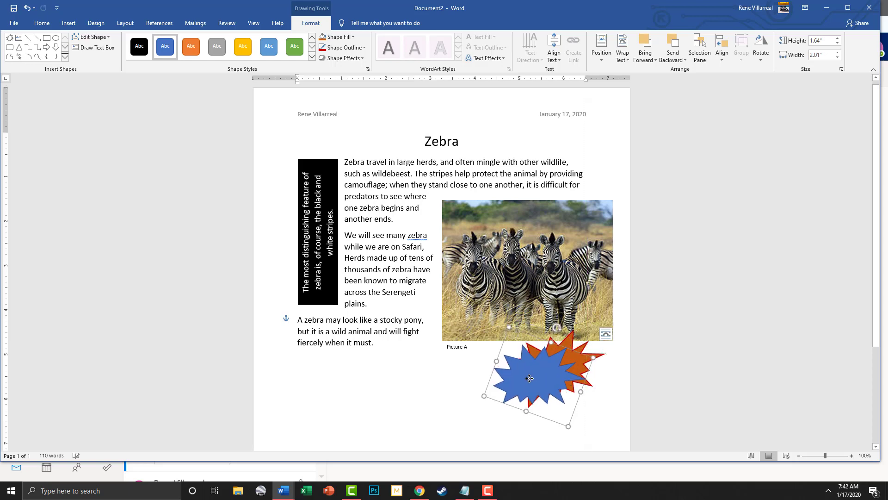
pyautogui.moveTo(483, 396); pyautogui.dragTo(482, 399)
# Fill the front starburst light orange and give it a Dark Red outline
pyautogui.click(340, 36)
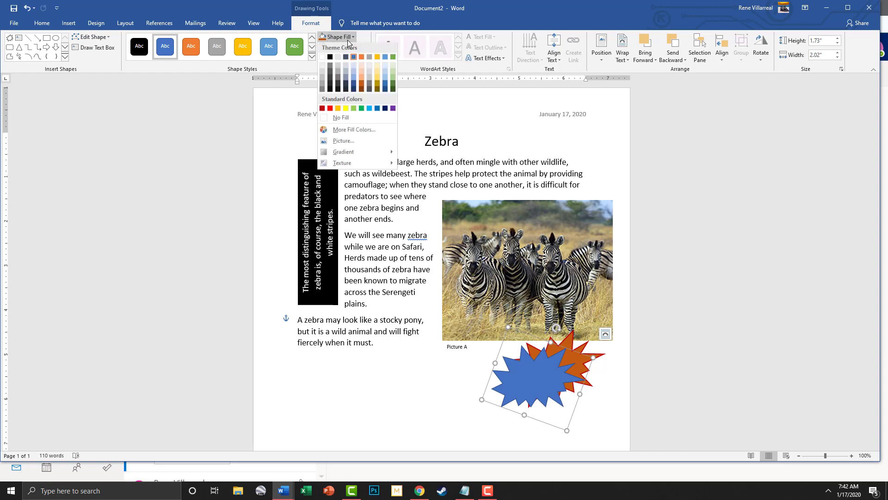
pyautogui.click(359, 78)
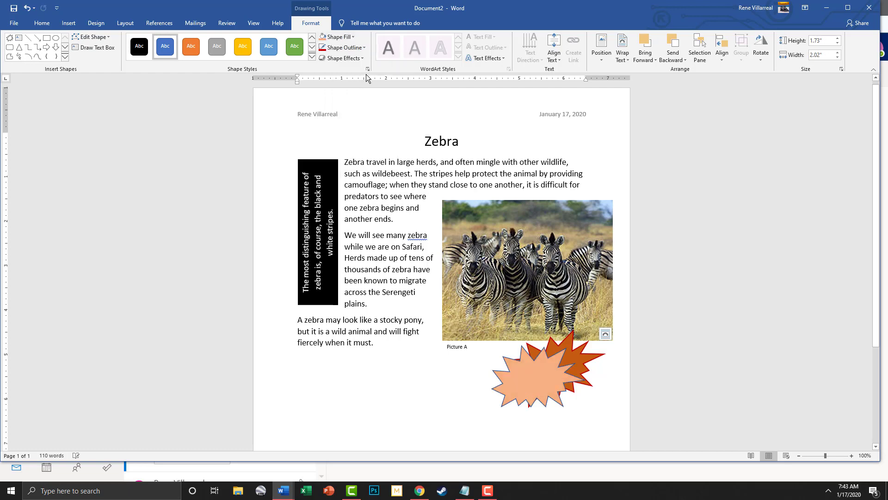
pyautogui.click(363, 49)
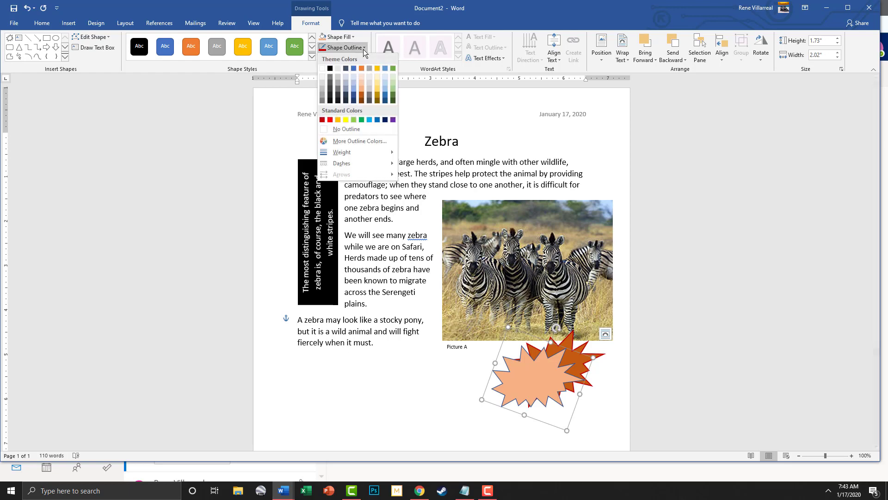
pyautogui.click(322, 120)
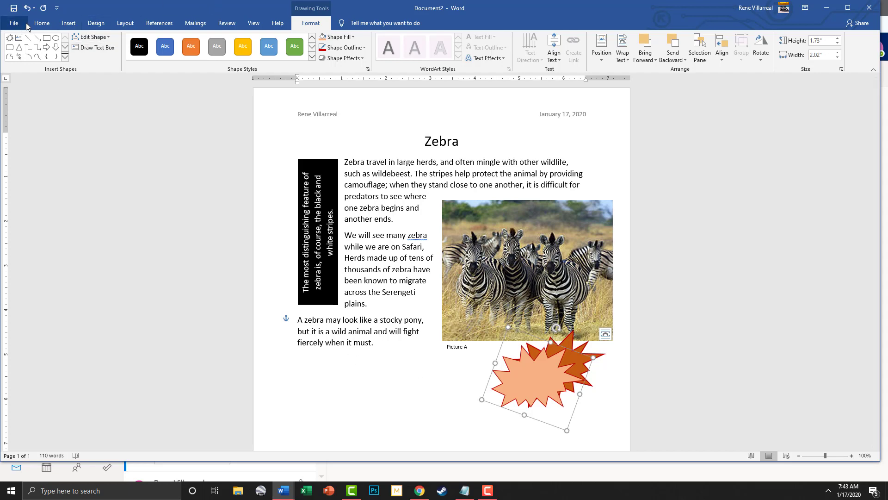
# Insert a Simple Text Box reading 'How many zebras do you see?', narrowed to three centred lines
pyautogui.click(69, 23)
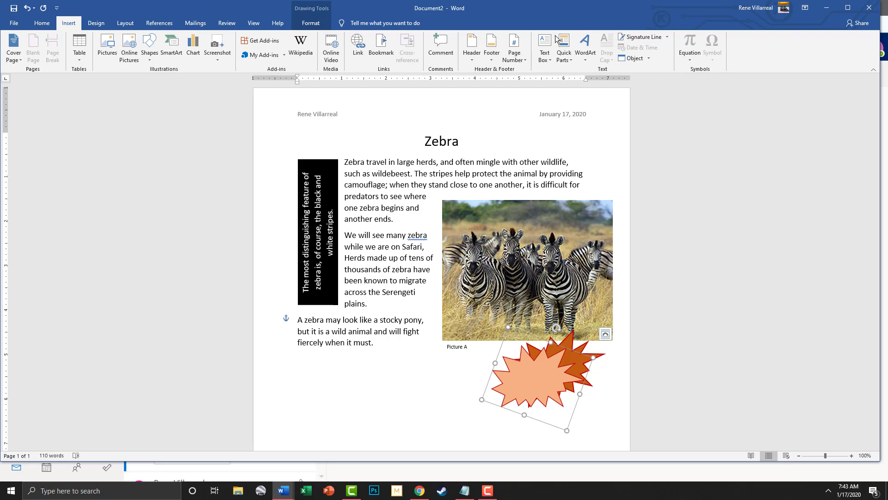
pyautogui.click(547, 50)
pyautogui.click(574, 97)
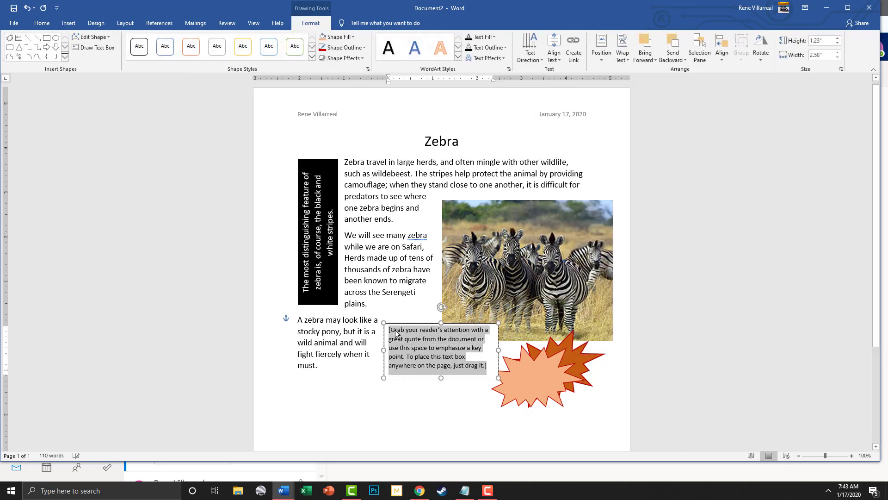
pyautogui.write('How ')
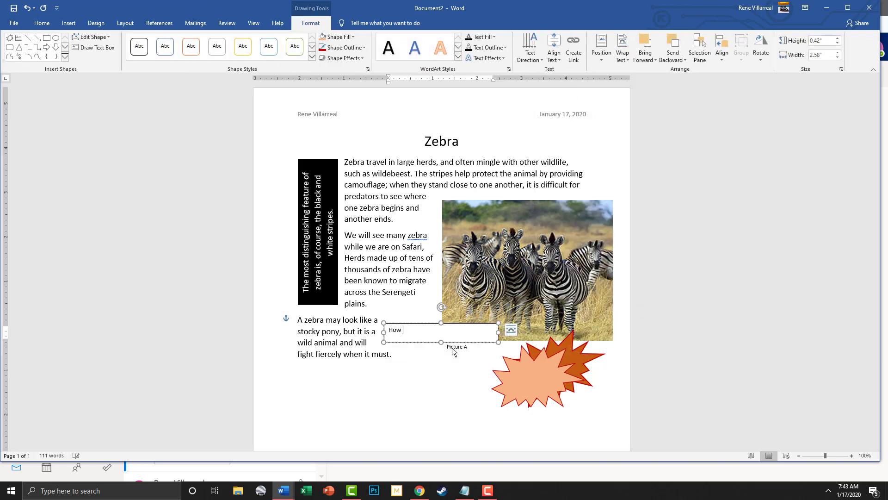
pyautogui.write('many zebras do you see?')
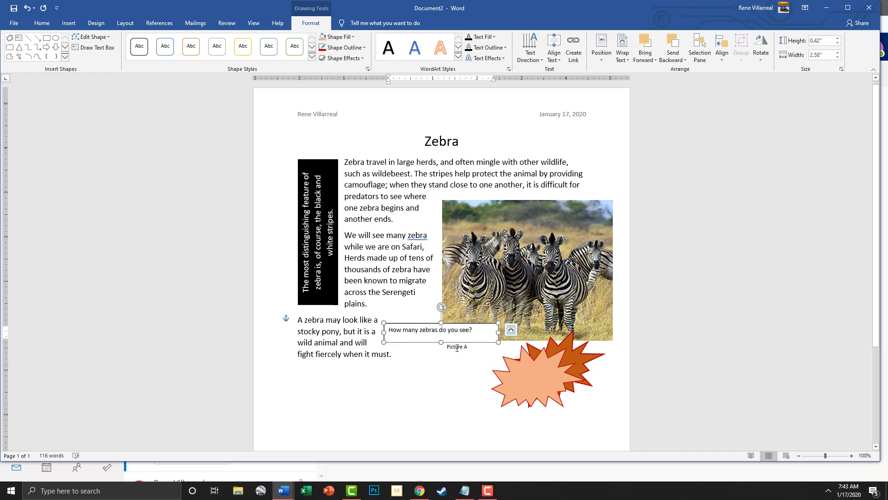
pyautogui.moveTo(496, 342); pyautogui.dragTo(388, 329)
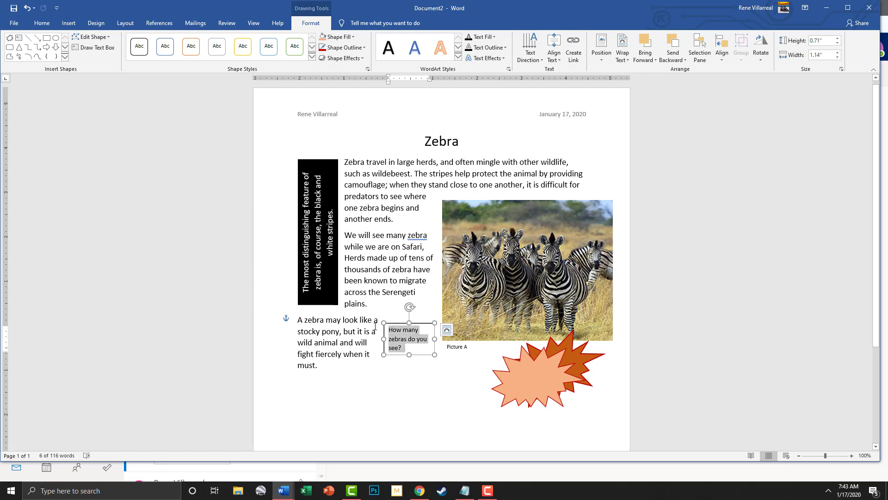
pyautogui.click(42, 23)
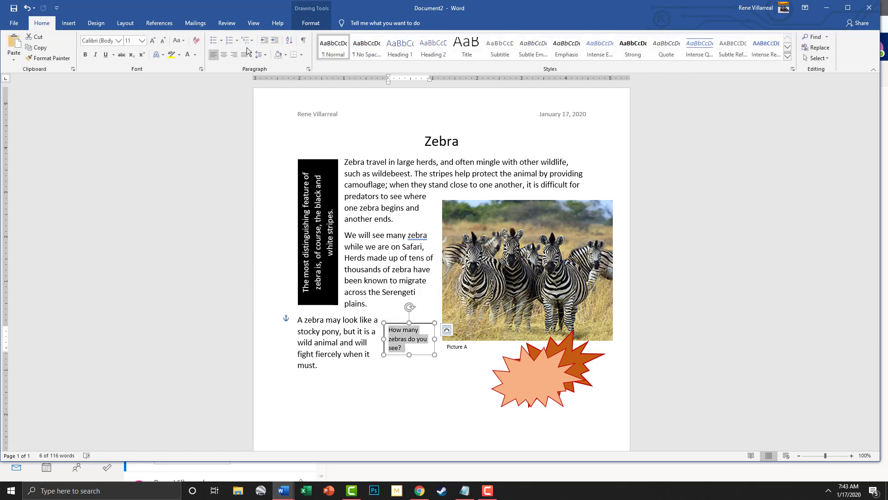
pyautogui.click(225, 54)
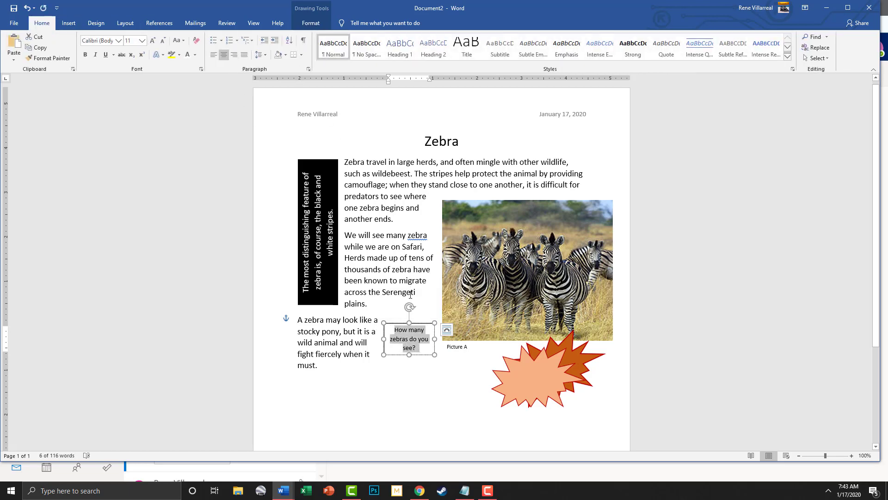
# Move the question box onto the peach starburst and set its Shape Fill and Outline to none
pyautogui.moveTo(434, 338); pyautogui.dragTo(538, 362)
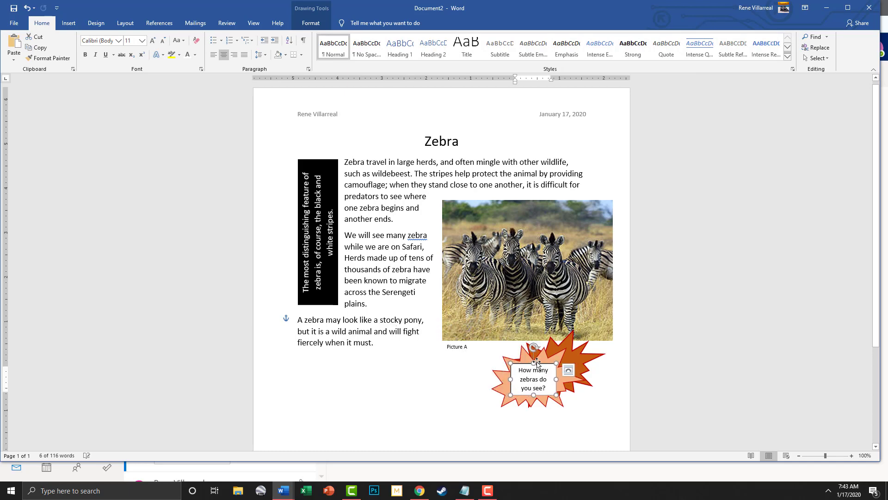
pyautogui.click(311, 23)
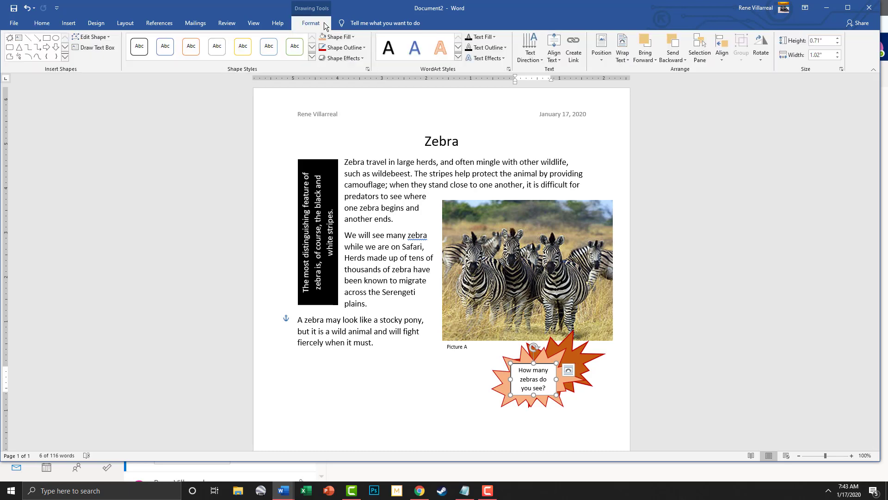
pyautogui.click(353, 37)
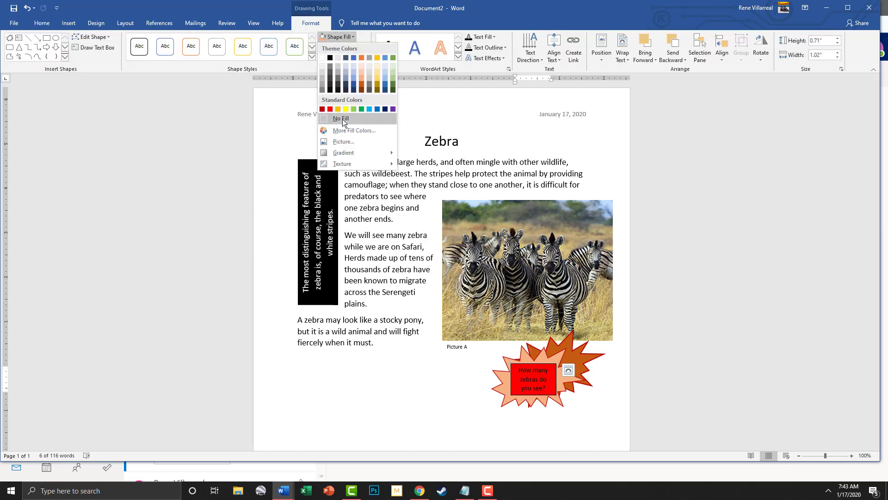
pyautogui.click(342, 119)
pyautogui.click(362, 47)
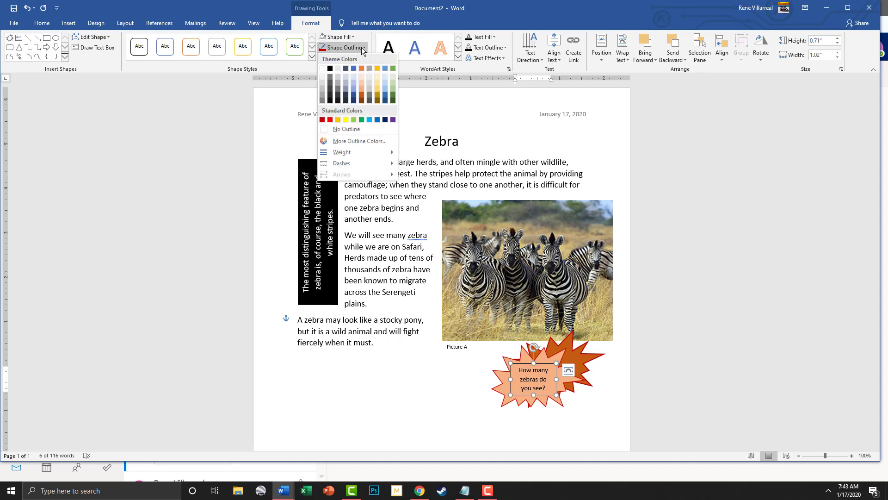
pyautogui.click(346, 129)
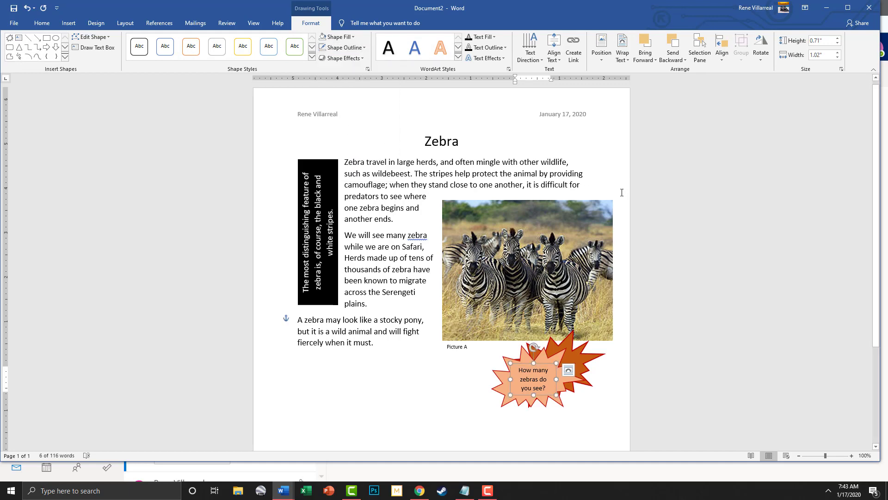
pyautogui.click(623, 395)
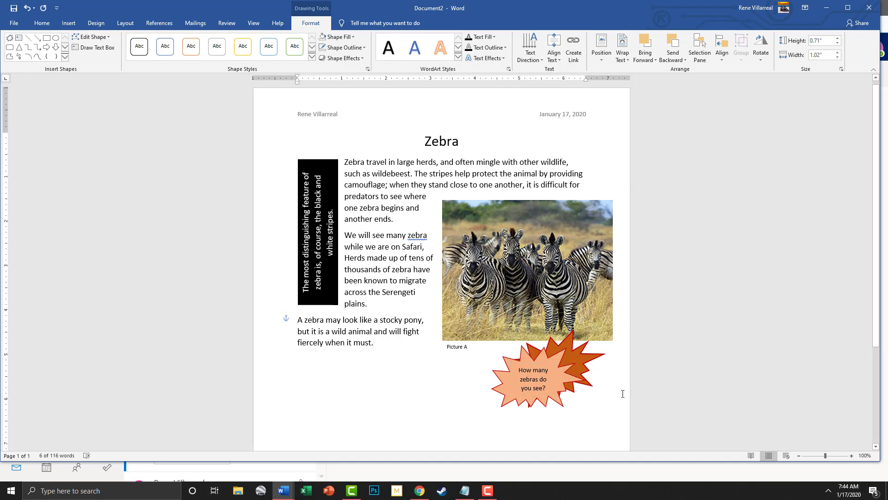
pyautogui.scroll(-3, 603, 346)
pyautogui.scroll(2, 603, 345)
pyautogui.scroll(2, 604, 344)
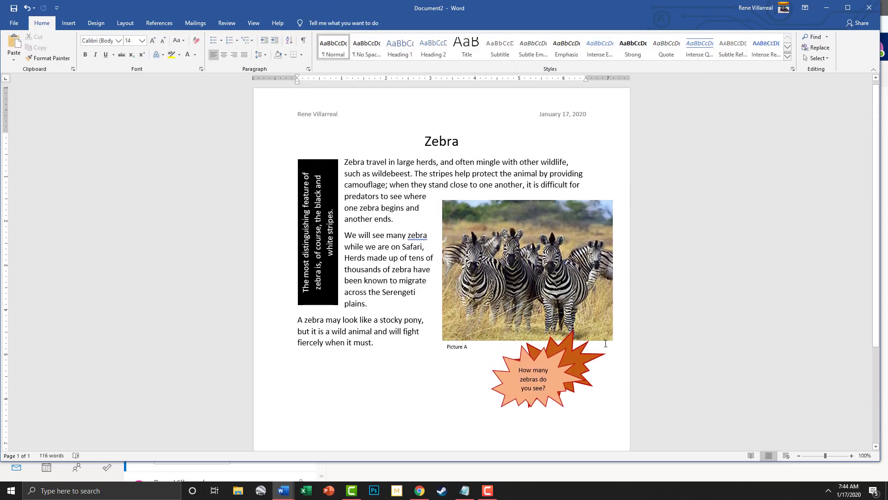